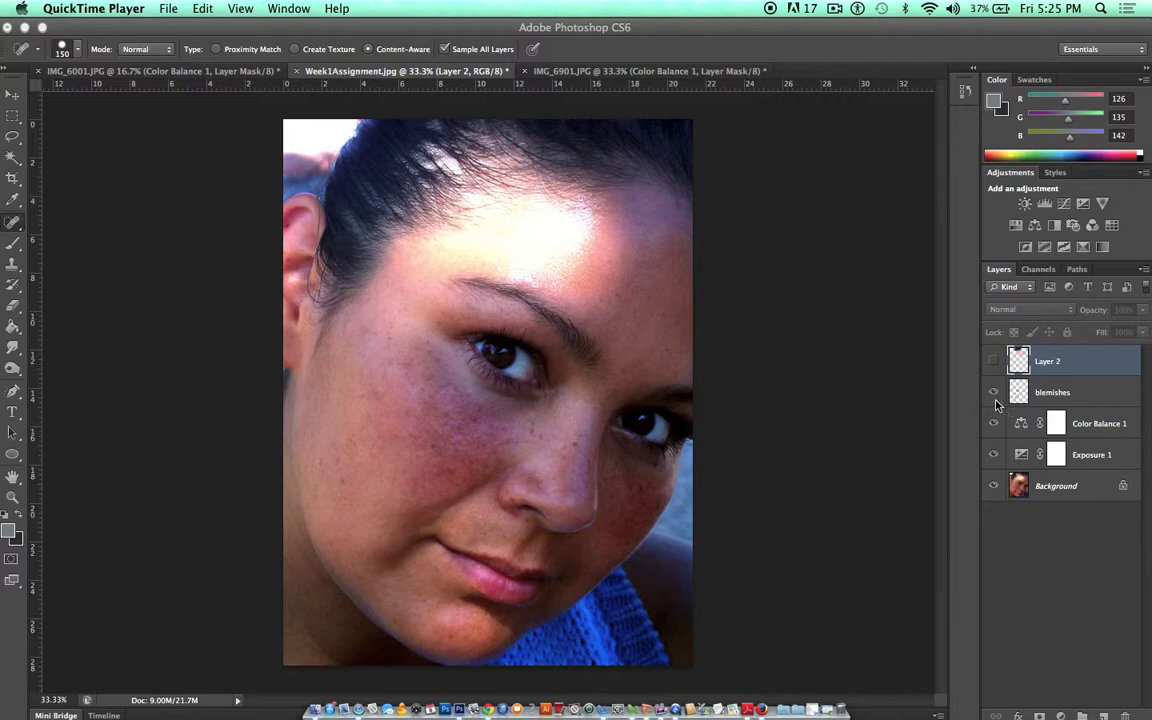
Step: Toggle Layer 2's visibility to compare the forehead with and without the retouching, leaving the layer hidden
left_click(993, 366)
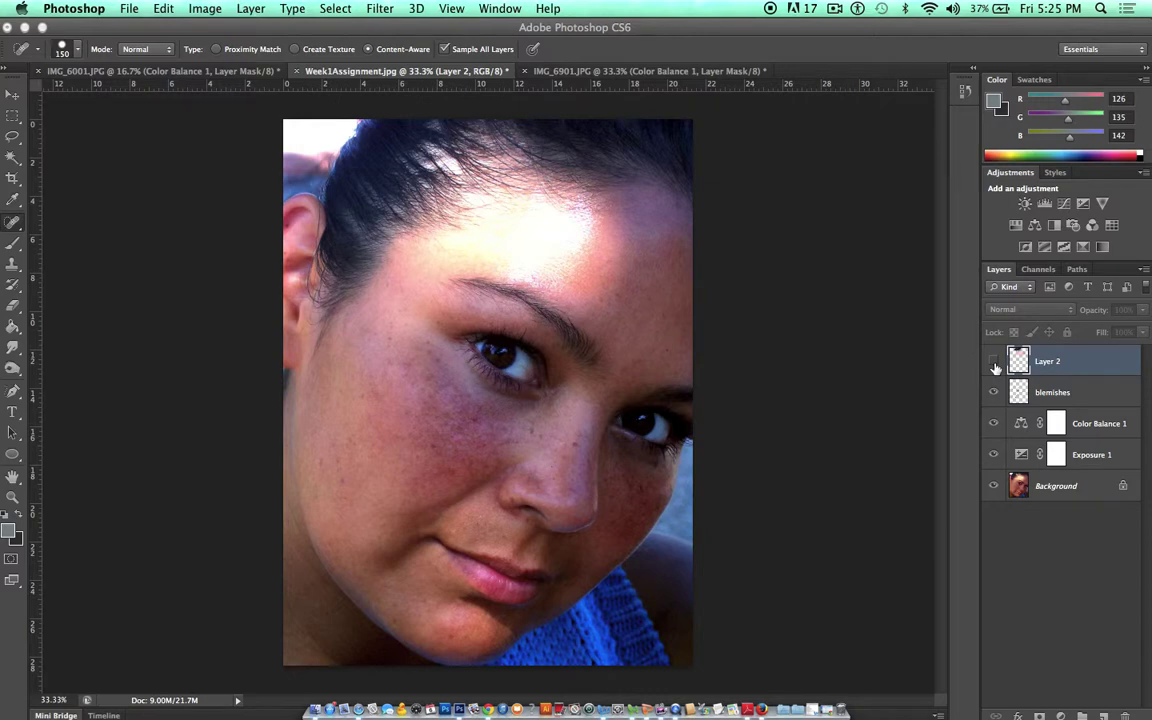
left_click(993, 362)
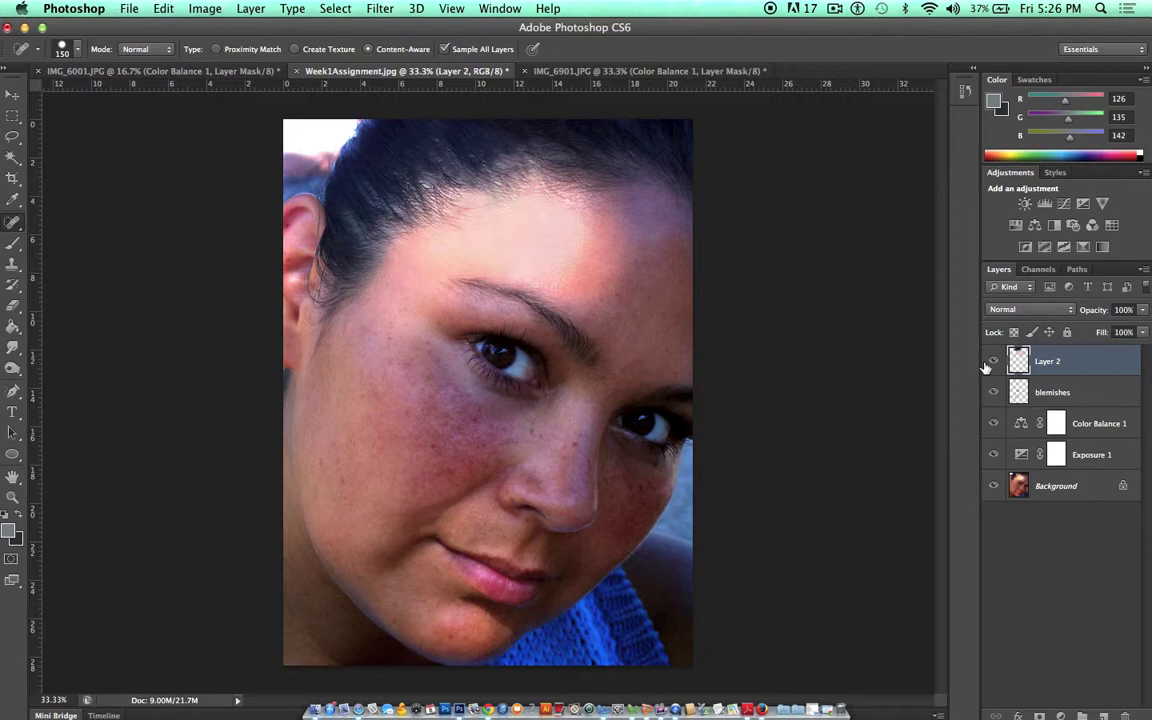
left_click(995, 362)
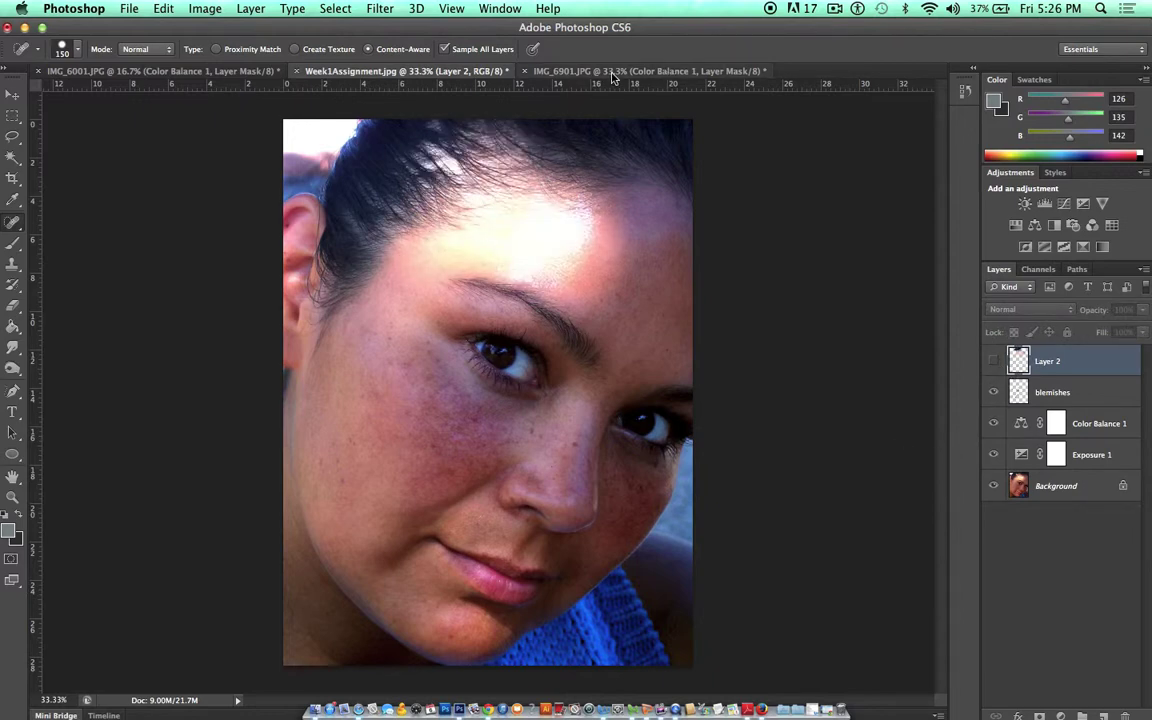
Step: Switch to IMG_6901.JPG, choose the Clone Stamp tool and add a new layer above the color balance layer, undoing any stray stamp mark
key("ctrl+Tab")
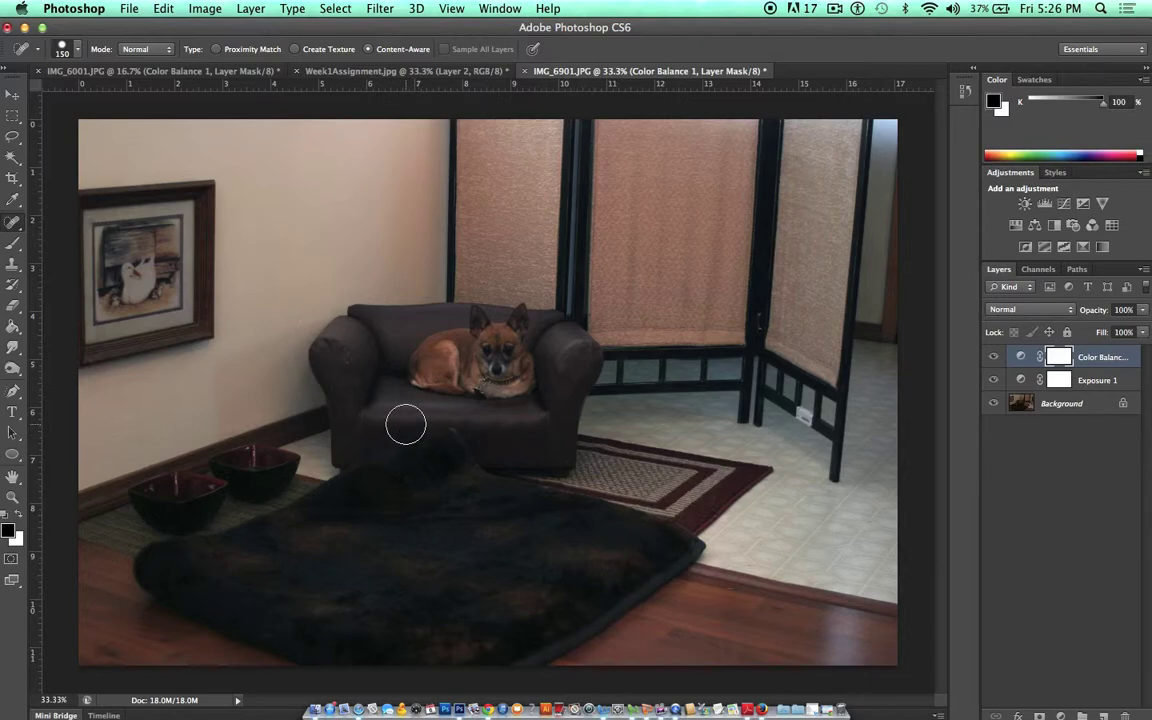
left_click(14, 268)
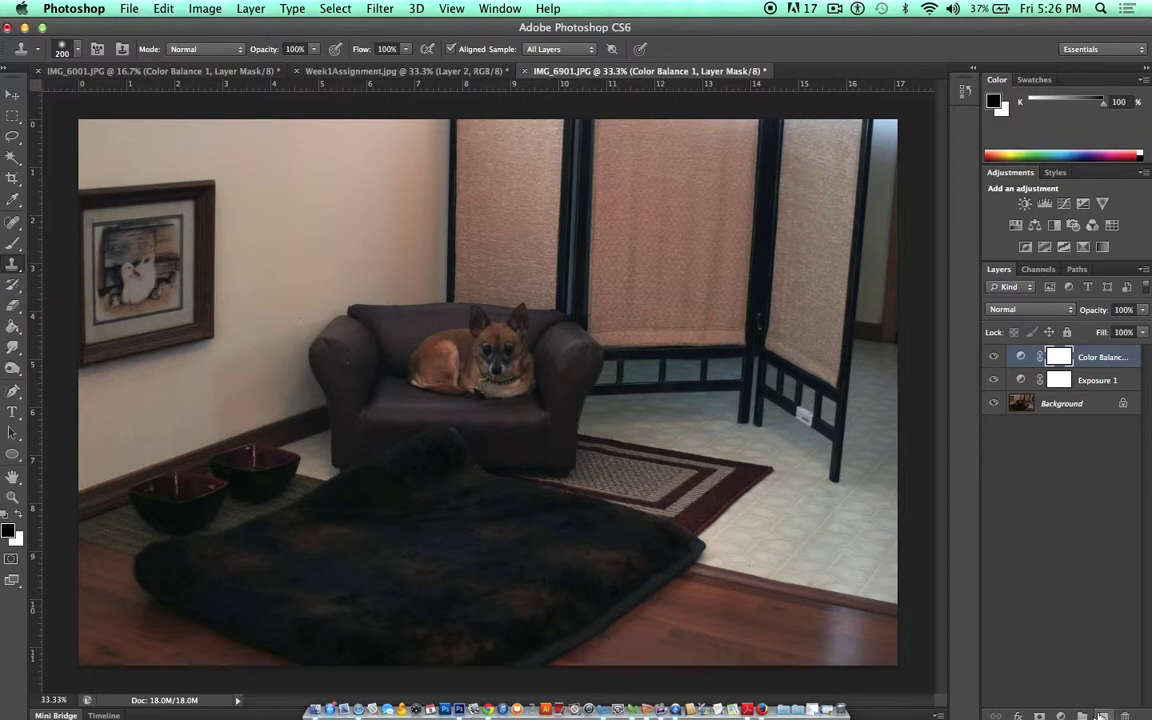
left_click(1100, 716)
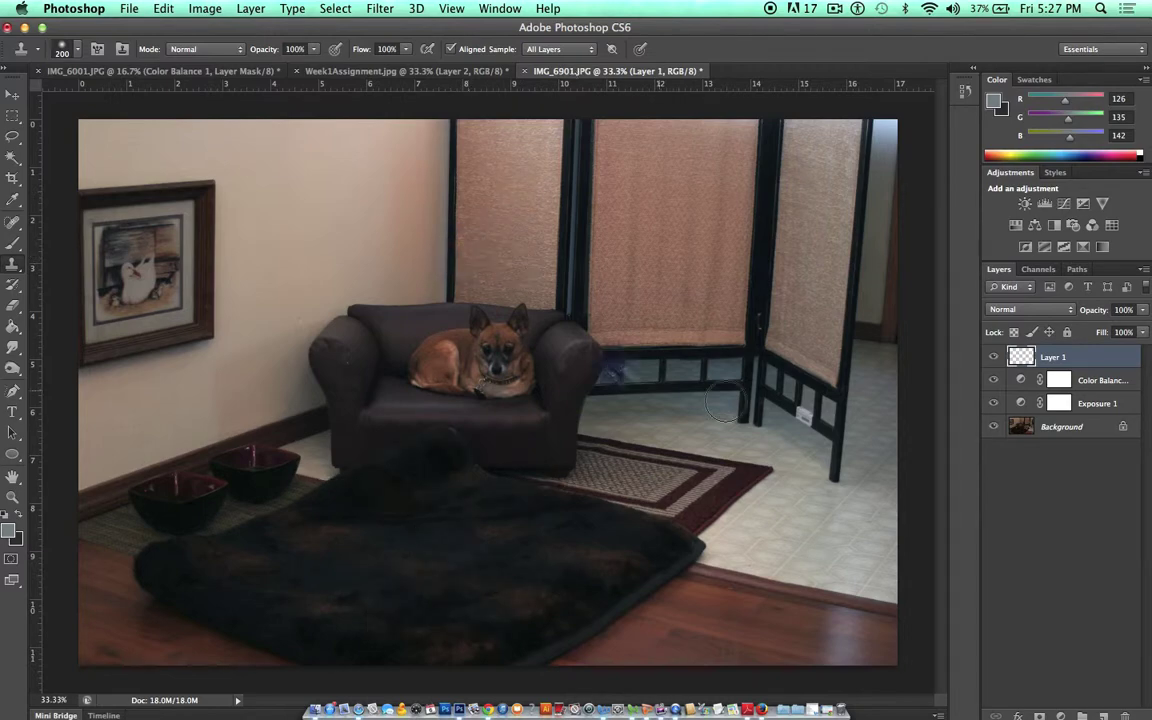
key("ctrl+z")
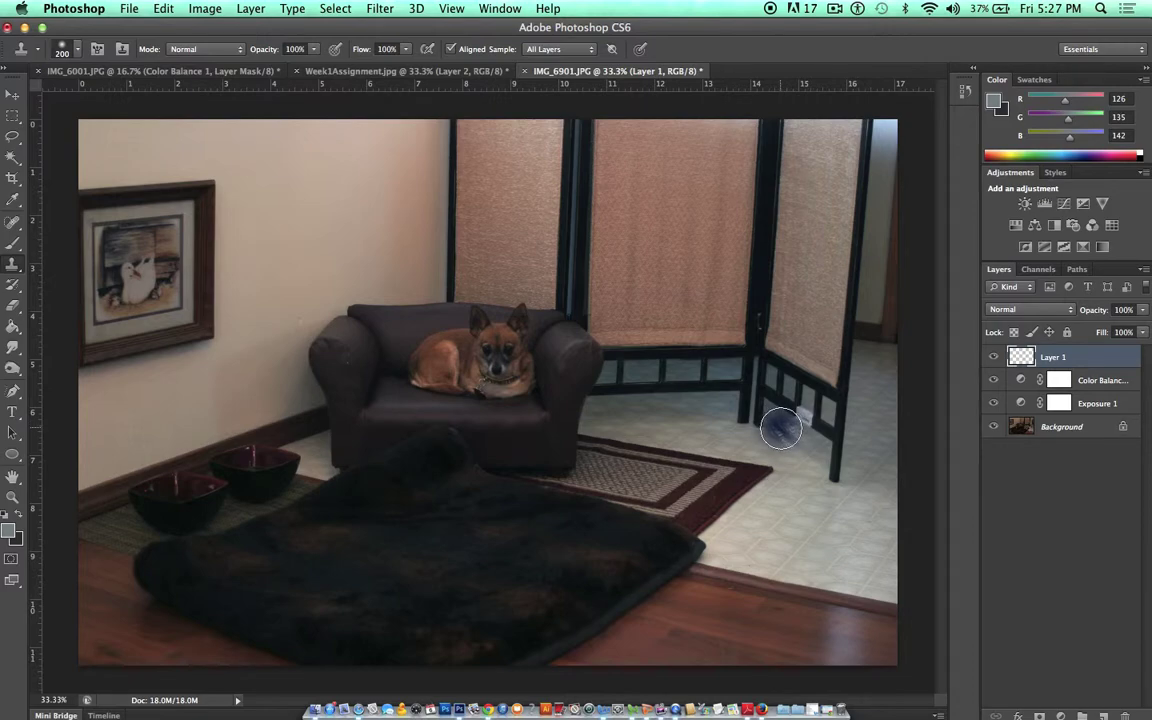
Step: Reduce the Clone Stamp brush to 30 px for the divider's lower rail and undo the trial mark over the white device
key("super+plus")
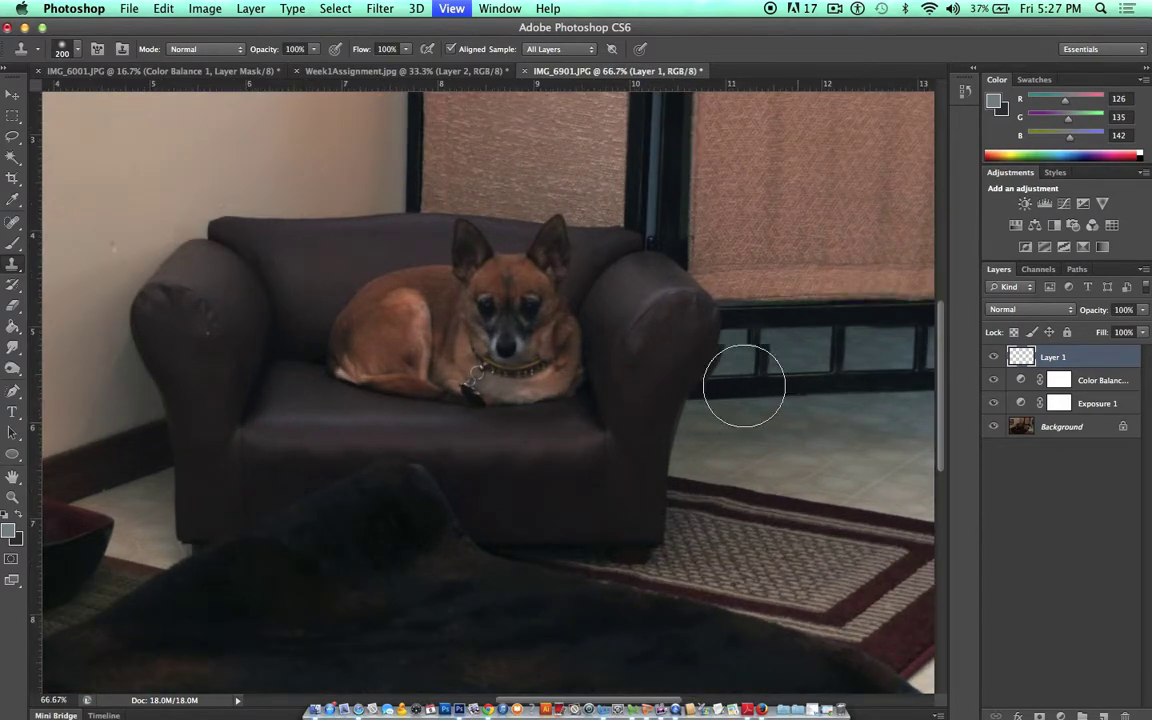
key("ctrl+plus")
key("ctrl+plus")
key("space")
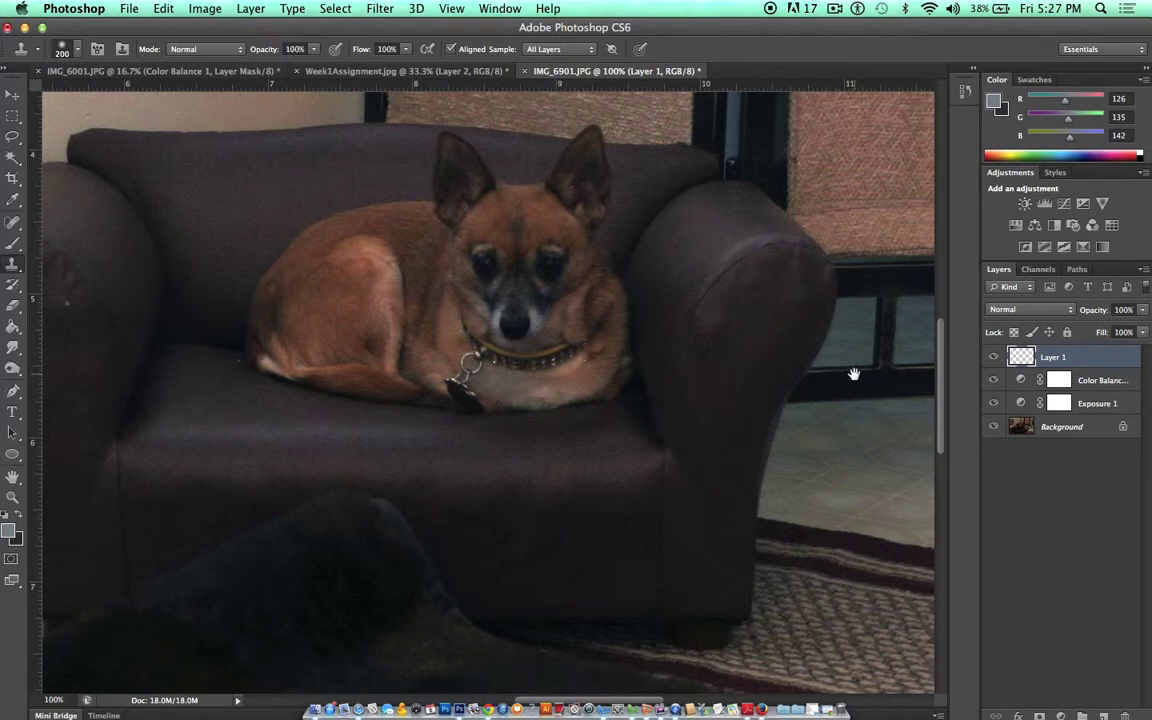
scroll(851, 368, "right", 5)
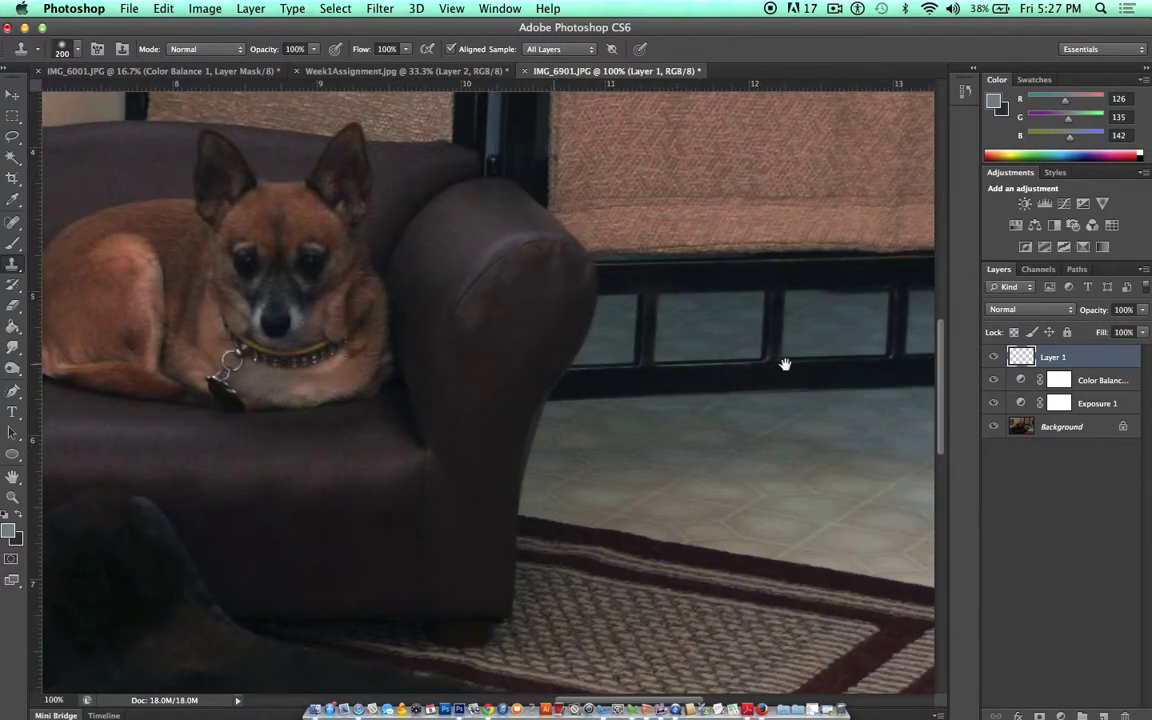
scroll(785, 364, "right", 6)
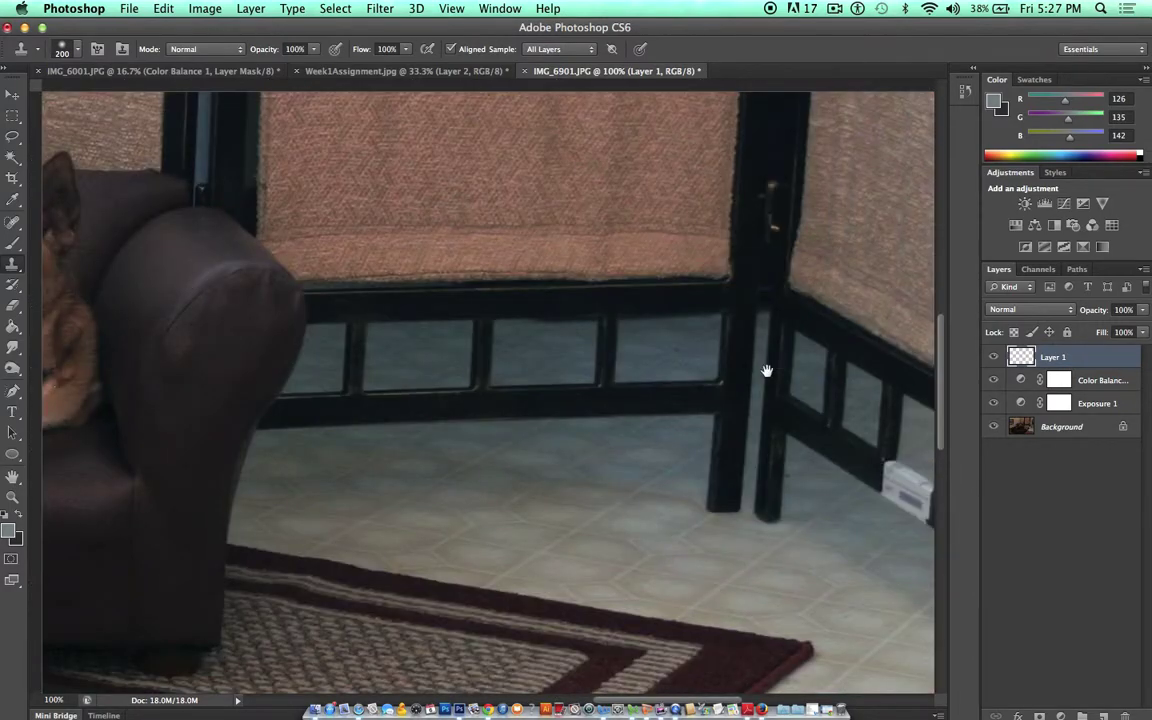
scroll(766, 371, "right", 7)
scroll(499, 238, "right", 1)
scroll(499, 238, "down", 1)
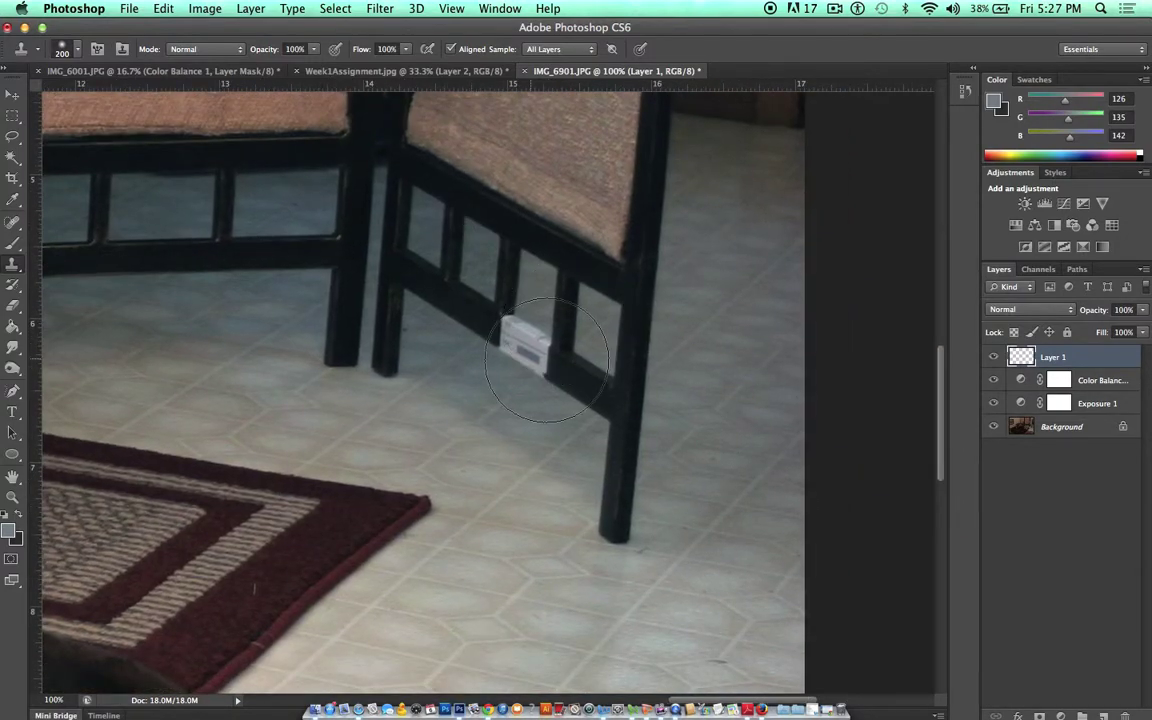
key("bracketleft")
left_click(499, 336)
key("bracketleft")
key("bracketleft")
key("bracketleft")
key("bracketleft")
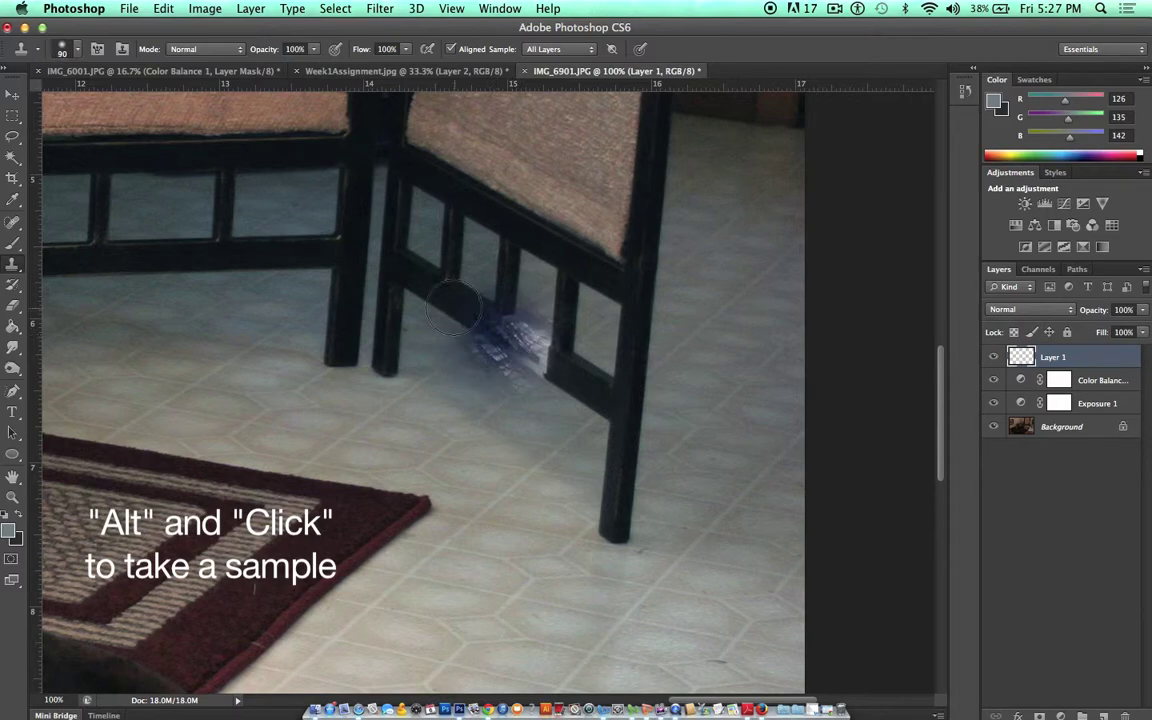
key("bracketleft")
key("bracketleft")
key("bracketleft")
key("bracketleft")
key("bracketleft")
key("bracketleft")
key("bracketleft")
key("super+z")
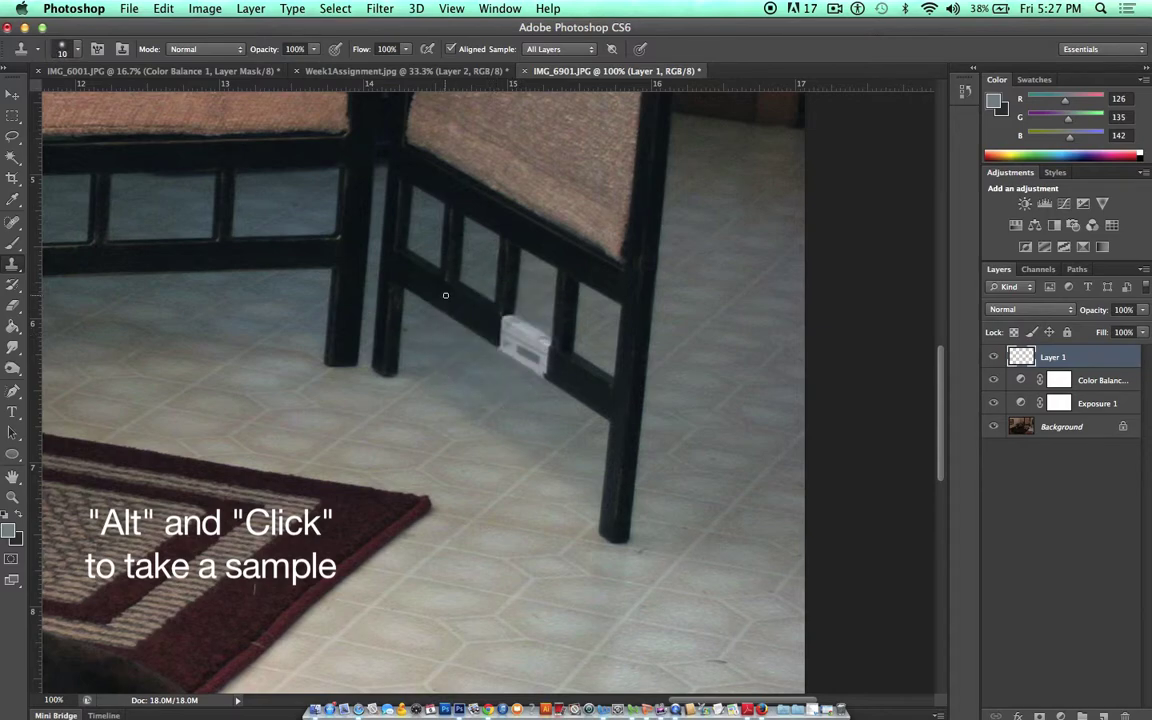
key("bracketright")
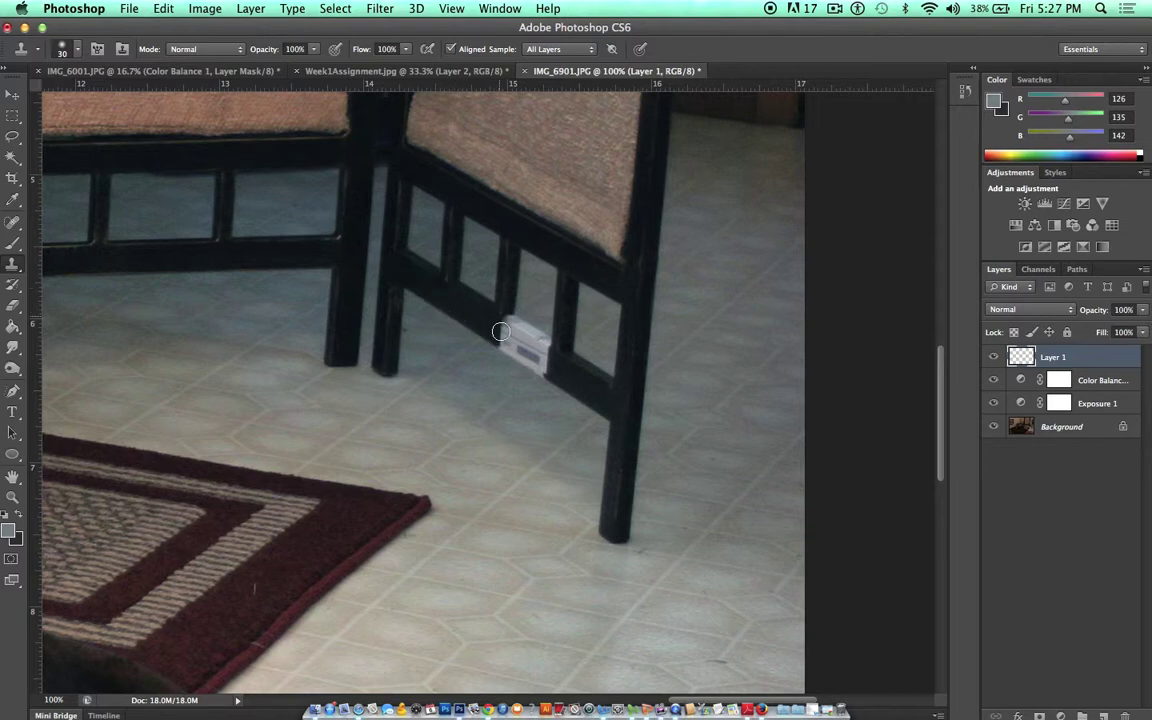
Step: Clone the dark rail and surrounding floor over the white device on the divider, redoing the first misaligned stroke
left_click_drag(496, 327, 528, 341)
key("super+z")
mouse_move(501, 338)
left_mouse_down()
mouse_move(548, 355)
mouse_move(514, 339)
mouse_move(548, 368)
mouse_move(513, 344)
mouse_move(522, 355)
mouse_move(530, 350)
mouse_move(514, 337)
mouse_move(530, 339)
mouse_move(514, 327)
mouse_move(534, 338)
mouse_move(503, 319)
mouse_move(575, 362)
left_mouse_up()
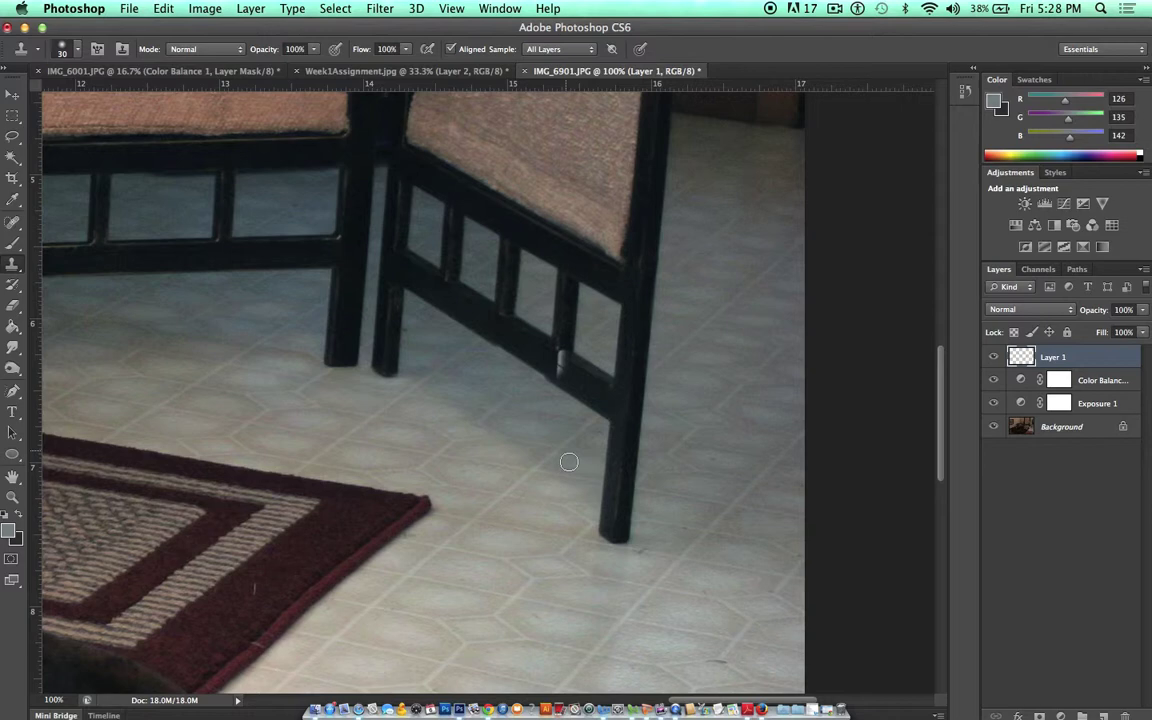
Step: Erase the excess cloned paint where the rail meets the divider's slat, using a 20 px Eraser at 100% opacity
key("e")
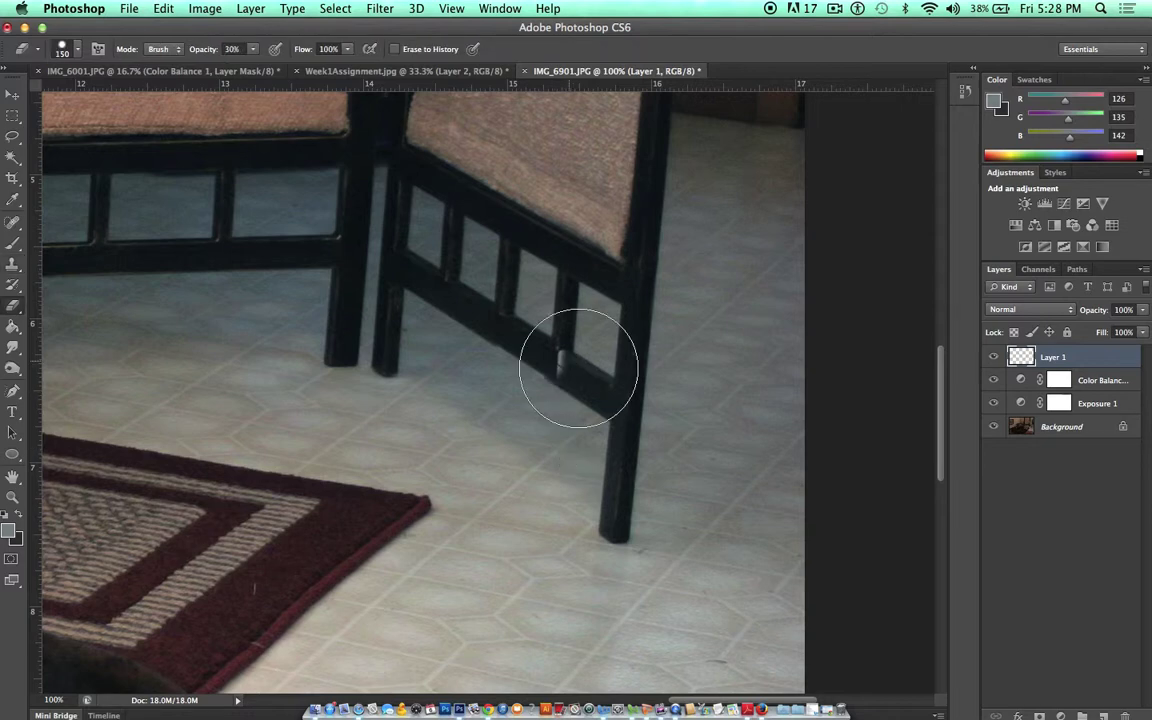
key("bracketleft")
key("bracketleft")
key("bracketleft")
key("bracketleft")
key("bracketleft")
key("bracketleft")
key("bracketleft")
key("bracketleft")
key("bracketleft")
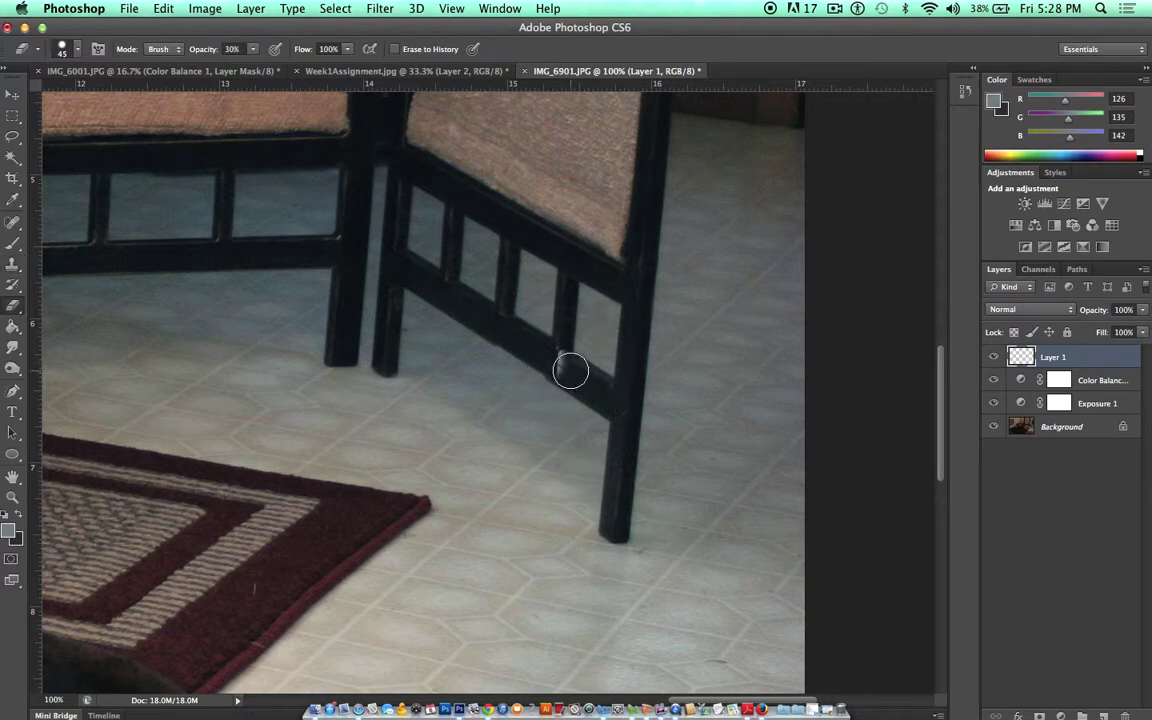
key("bracketleft")
key("bracketleft")
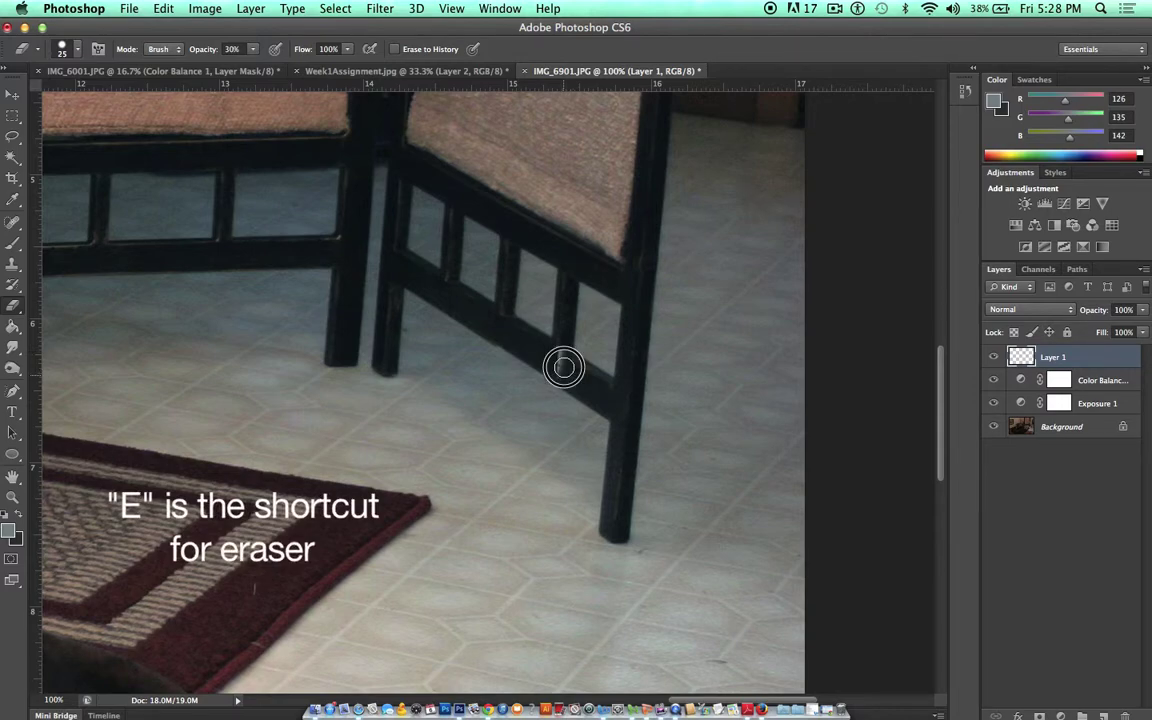
key("bracketleft")
key("0")
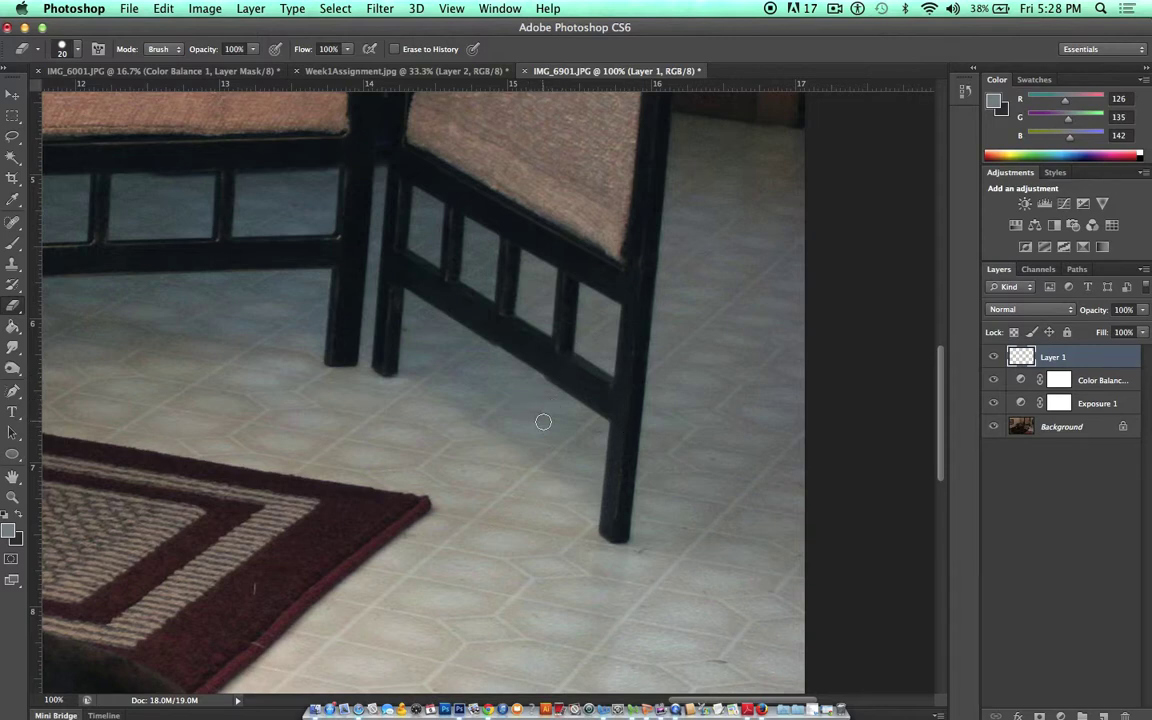
Step: Switch back to the Week1Assignment.jpg portrait
key("space")
left_click_drag(238, 384, 520, 387)
left_click(338, 71)
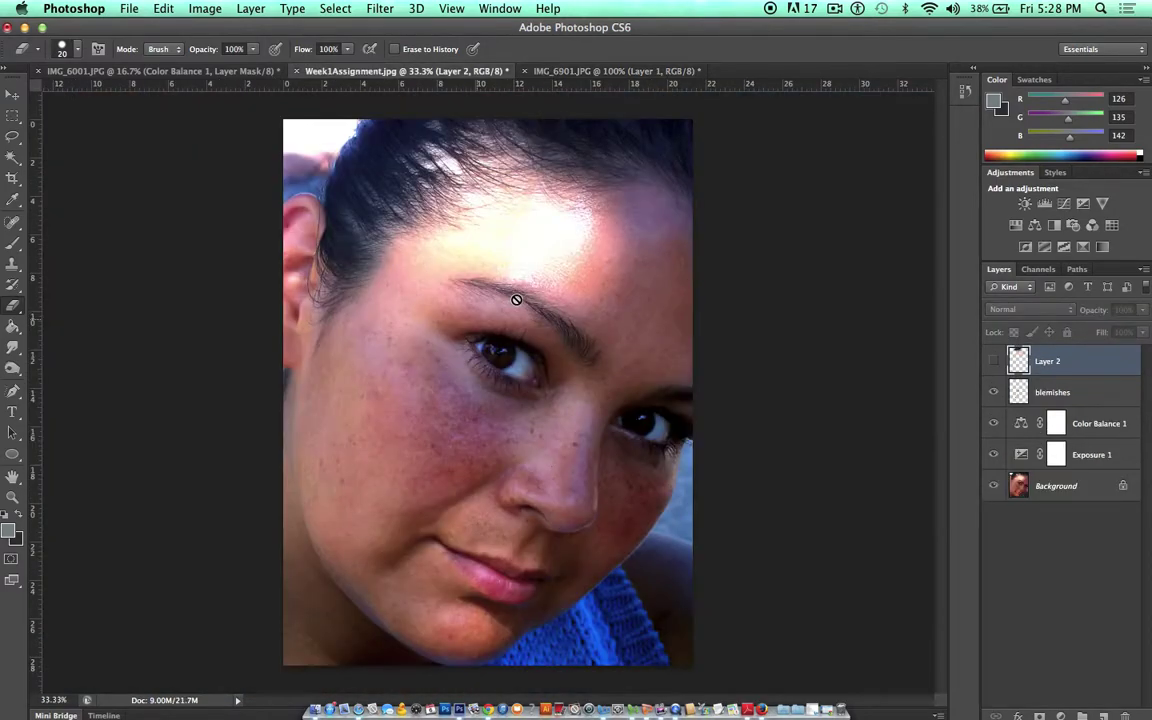
Step: Show and hide Layer 2 to compare the retouched forehead highlight with the original
left_click(992, 362)
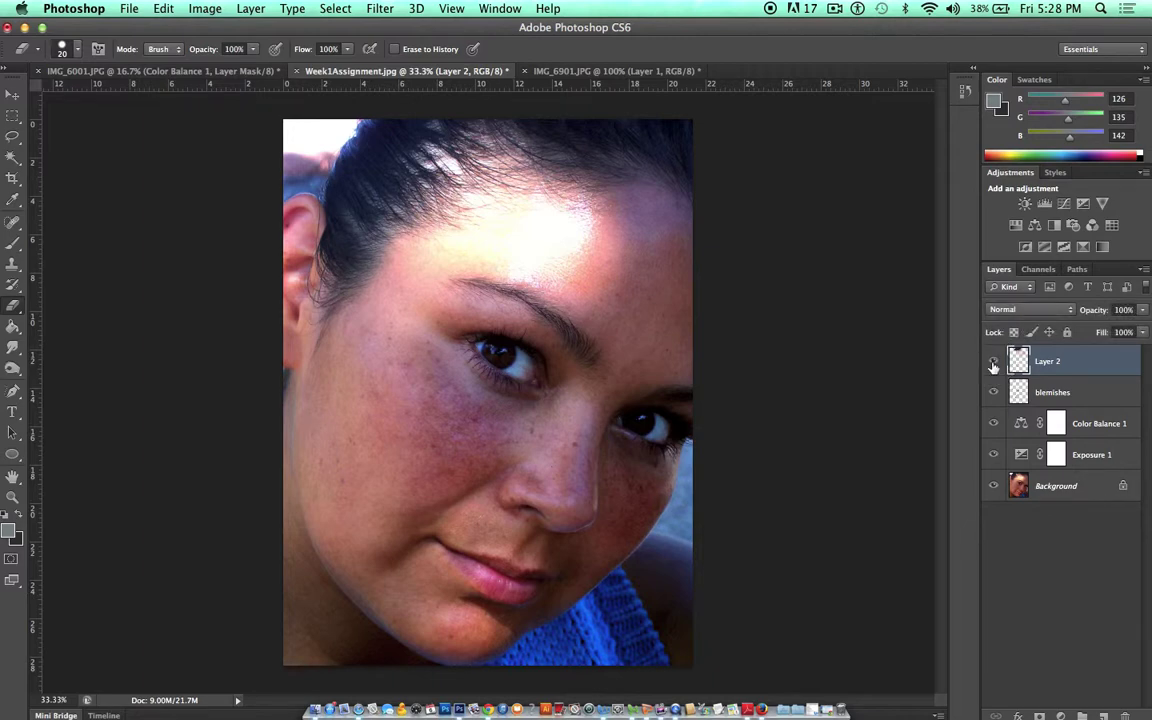
left_click(993, 364)
left_click(993, 362)
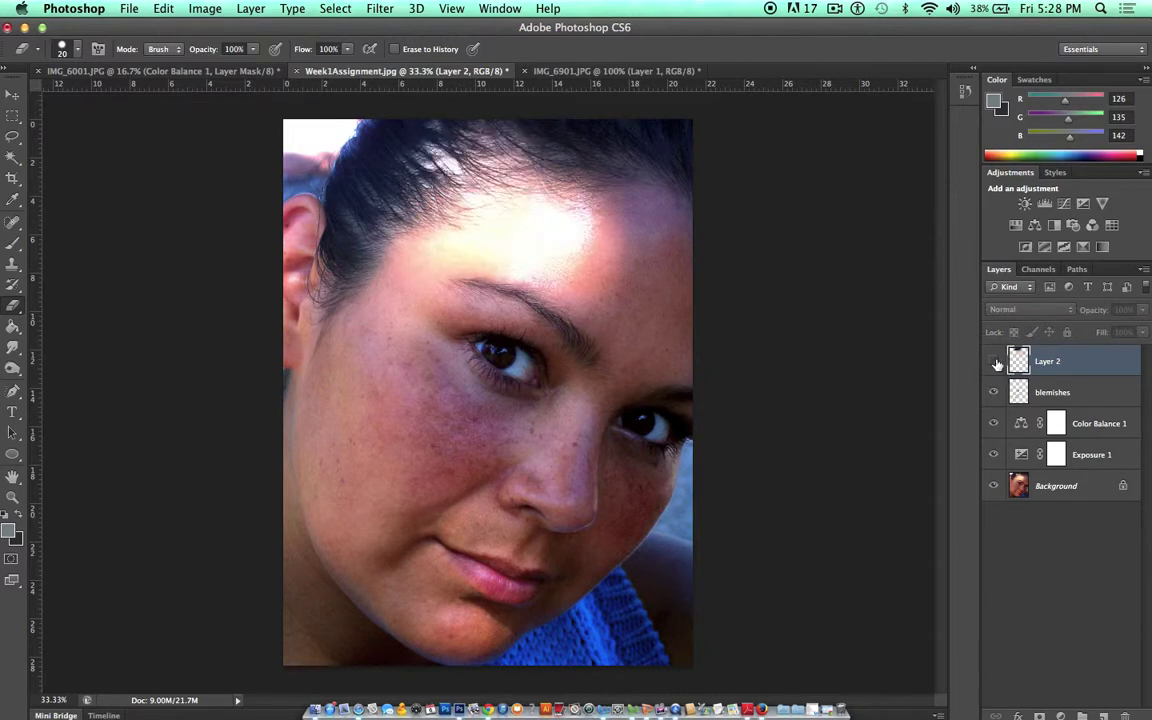
Step: Add a new layer above Layer 2 and choose the Clone Stamp tool for retouching the forehead
left_click(1104, 716)
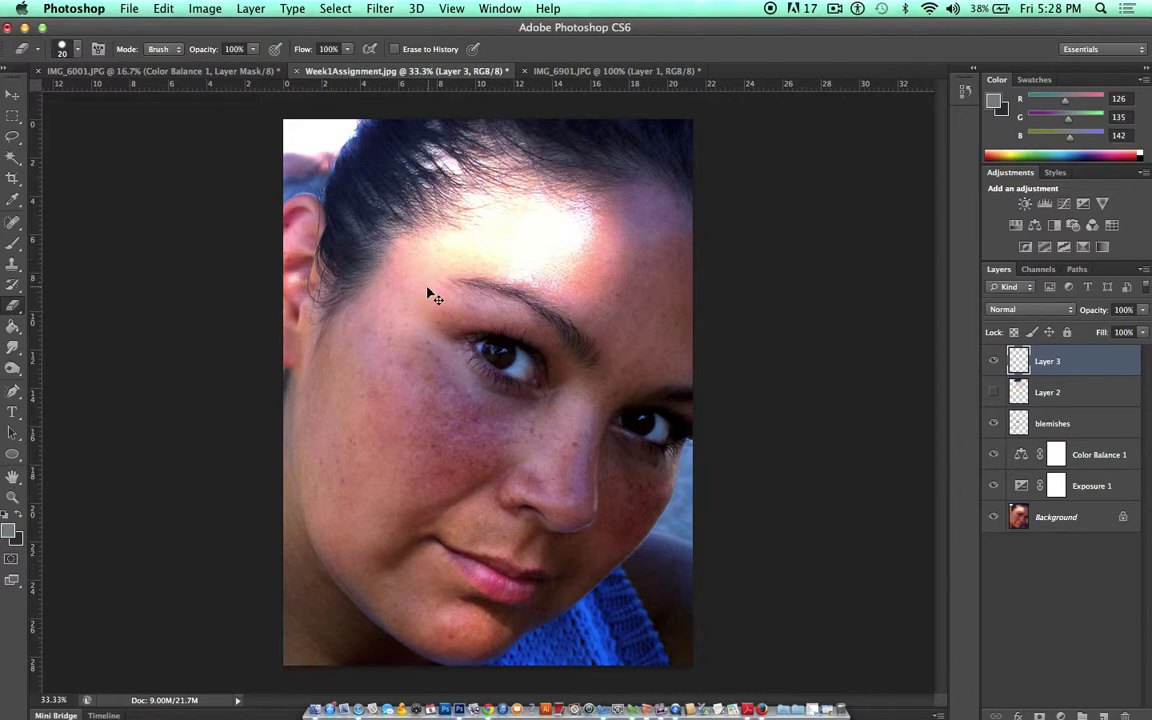
key("super+equal")
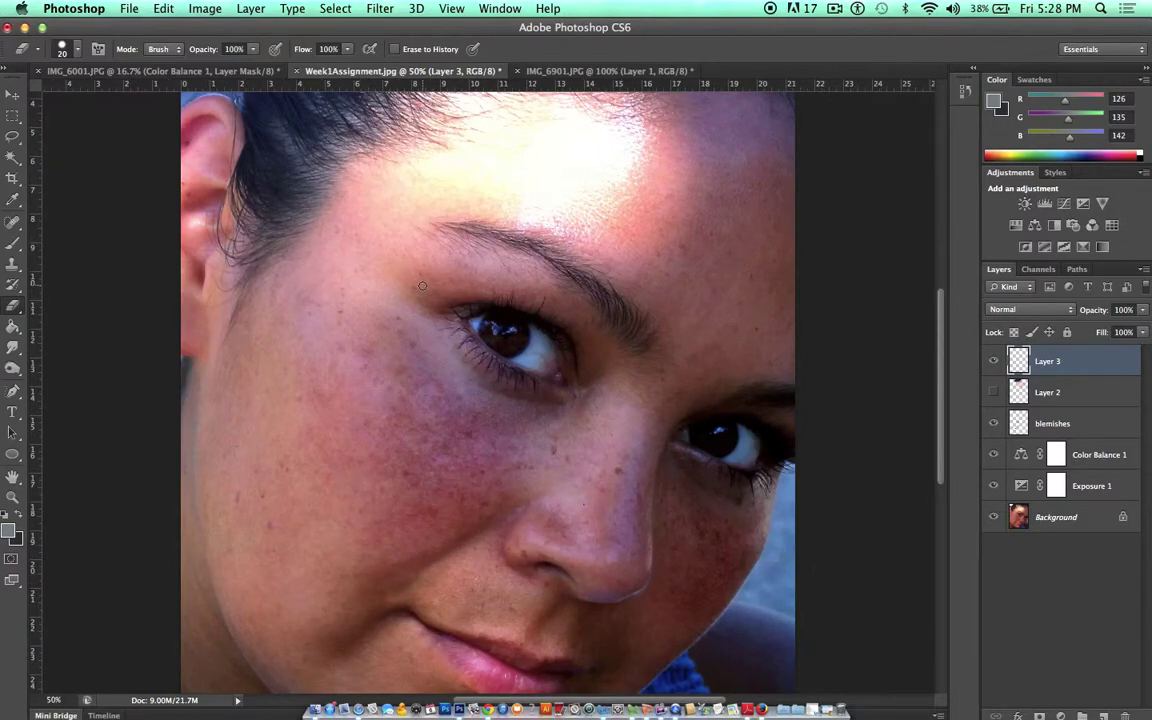
scroll(432, 347, "up", 5)
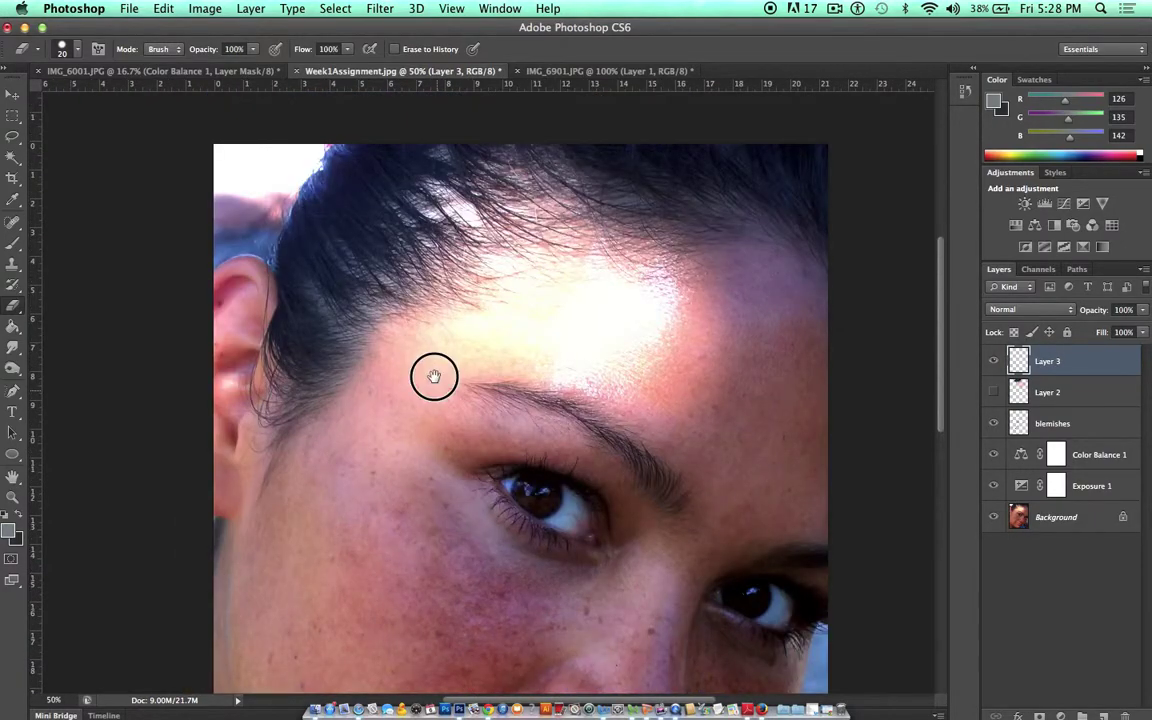
left_click_drag(434, 376, 432, 390)
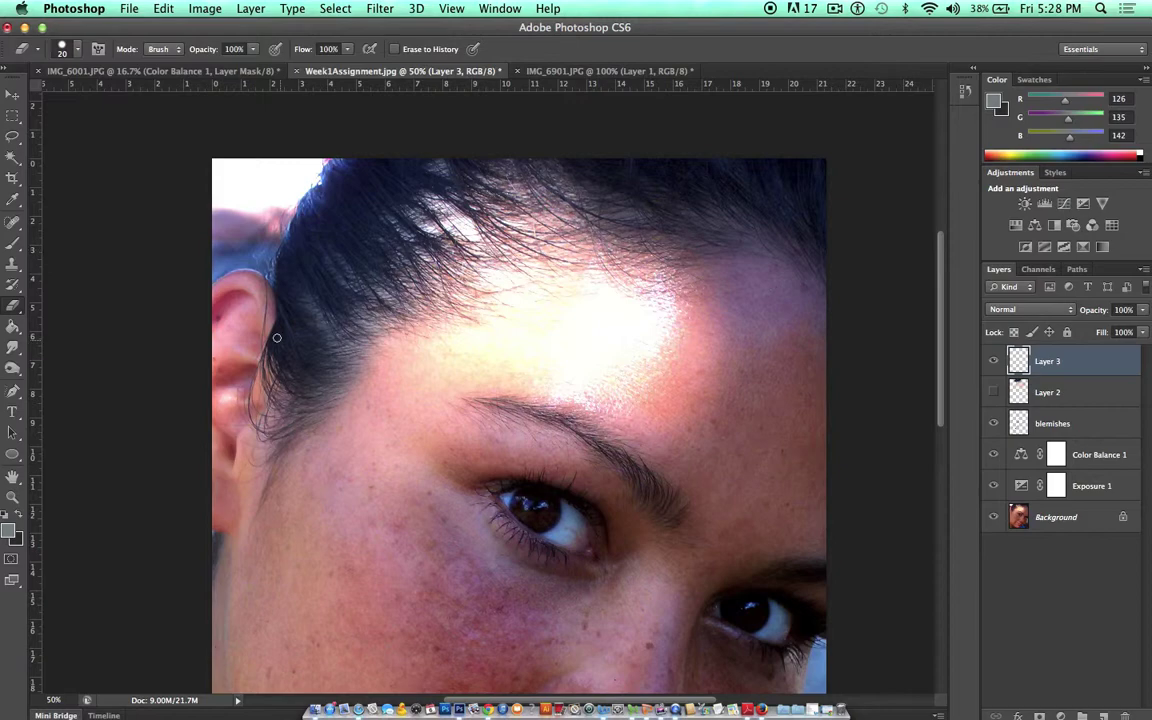
left_click(11, 285)
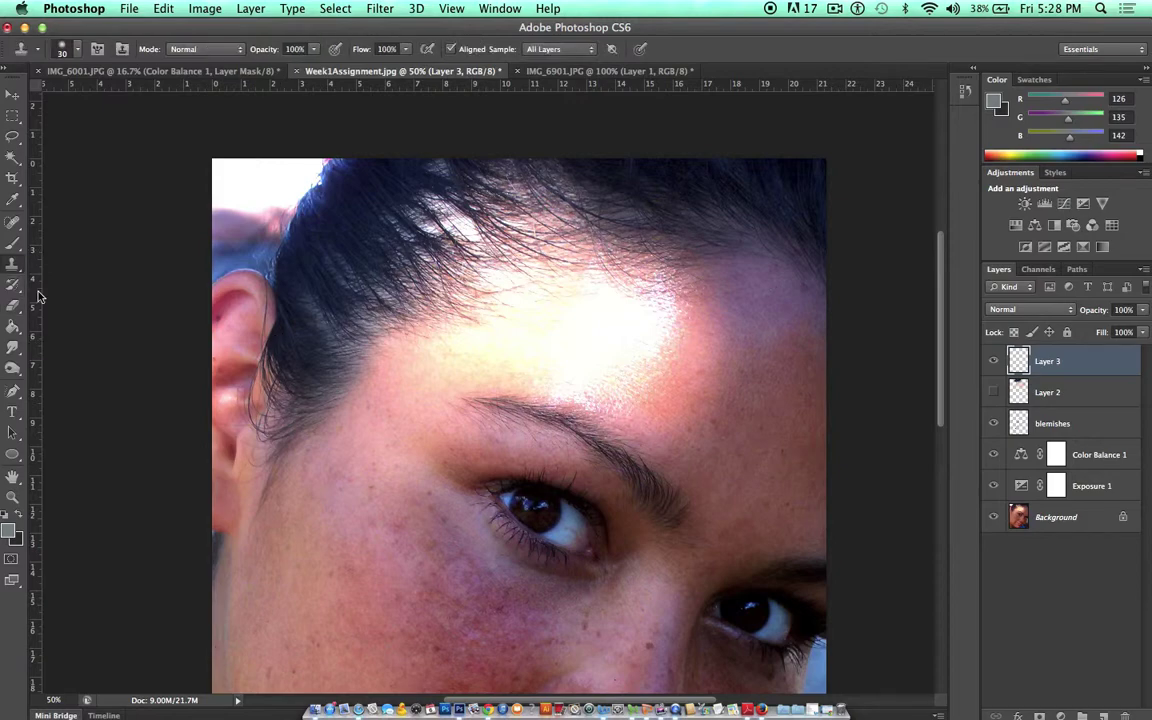
left_click(6, 266)
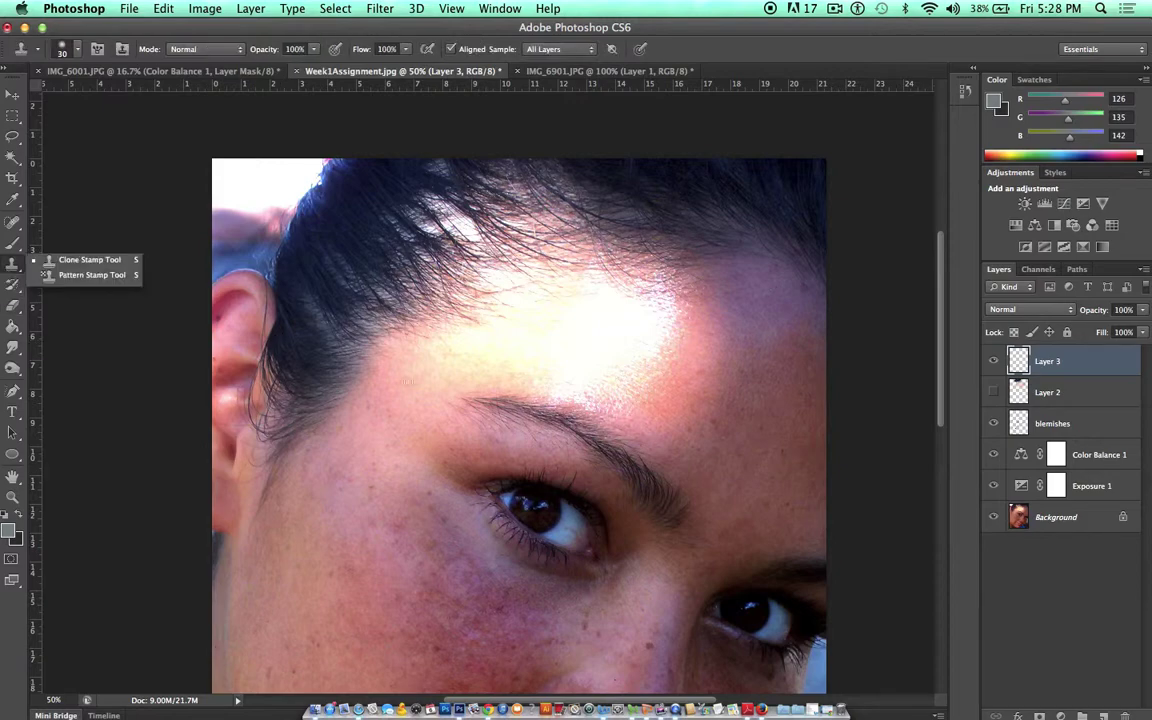
Step: Enlarge the Clone Stamp brush to 150 px and sample the evenly toned skin at the temple beside the hairline
key("bracketright")
key("bracketright")
key("bracketright")
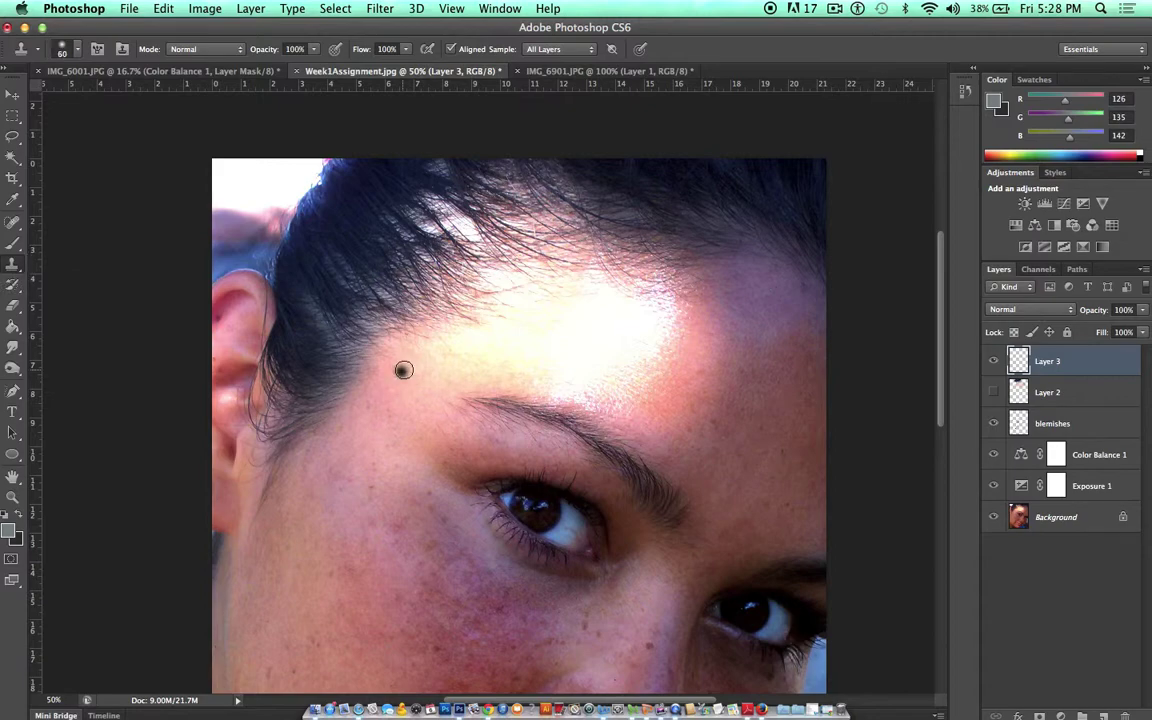
key("bracketright")
key("bracketright")
key("bracketright")
key("bracketright")
key("bracketright")
key("bracketright")
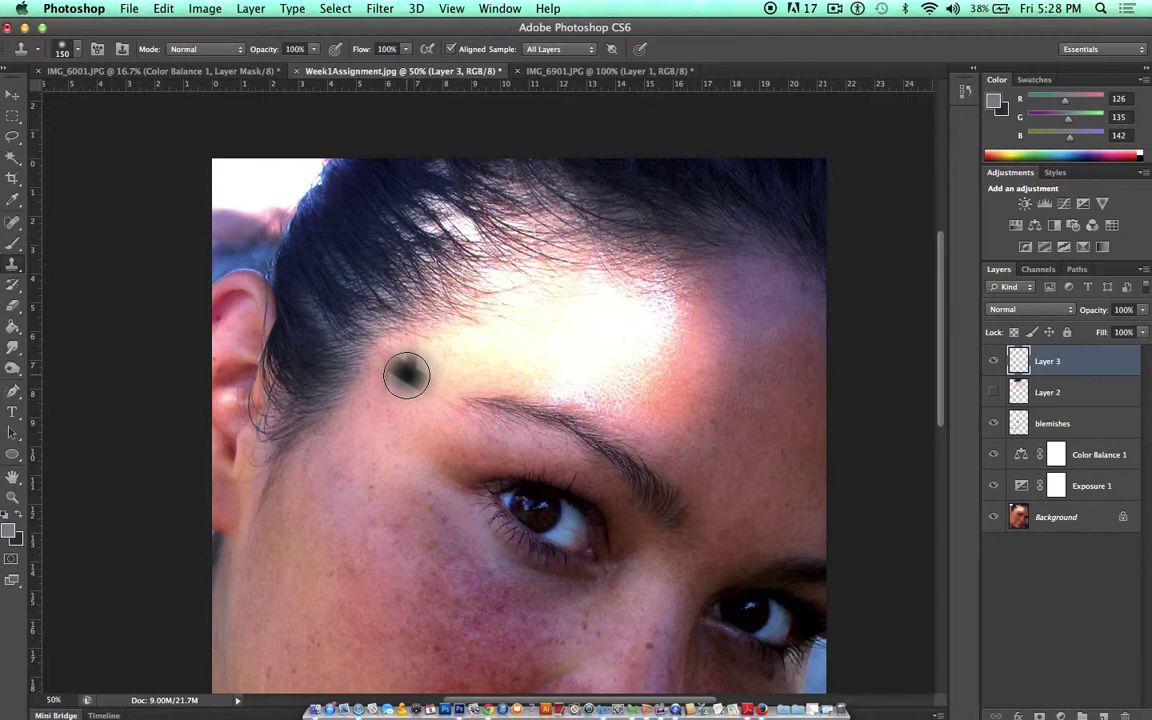
left_click(401, 375, "alt")
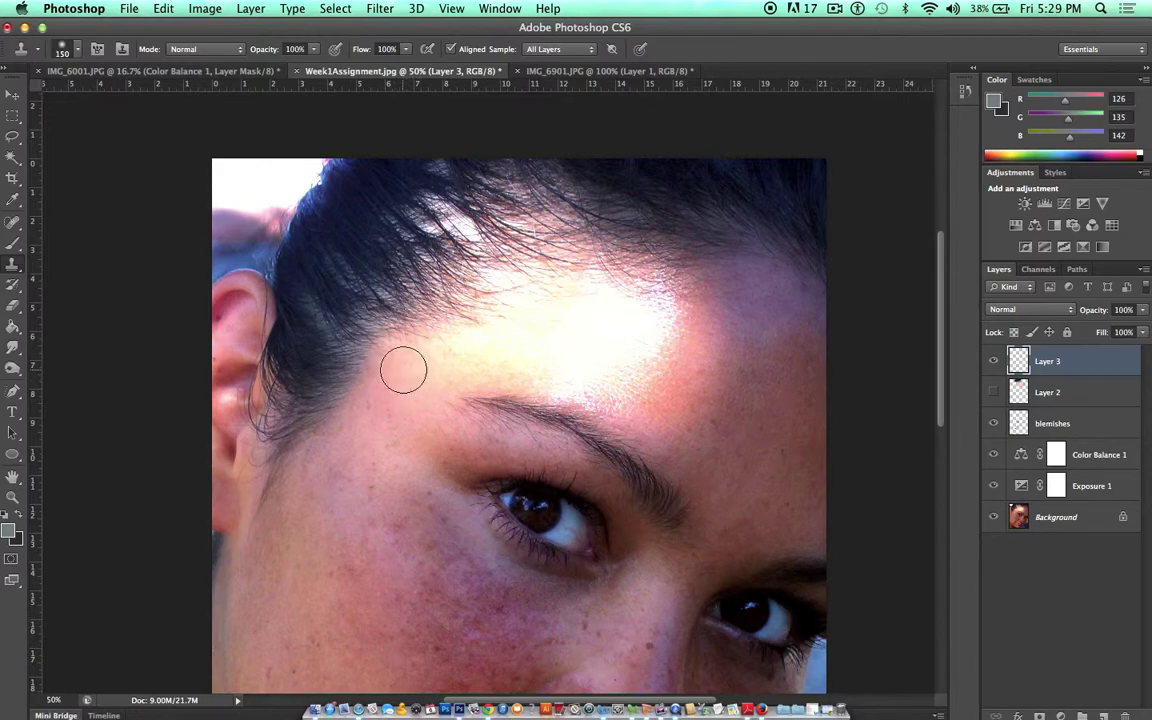
Step: Clone the sampled skin on Layer 3 over the highlight's outer edge between the temple hairline and the eyebrow
mouse_move(430, 354)
left_mouse_down()
mouse_move(445, 345)
mouse_move(436, 354)
mouse_move(475, 367)
left_mouse_up()
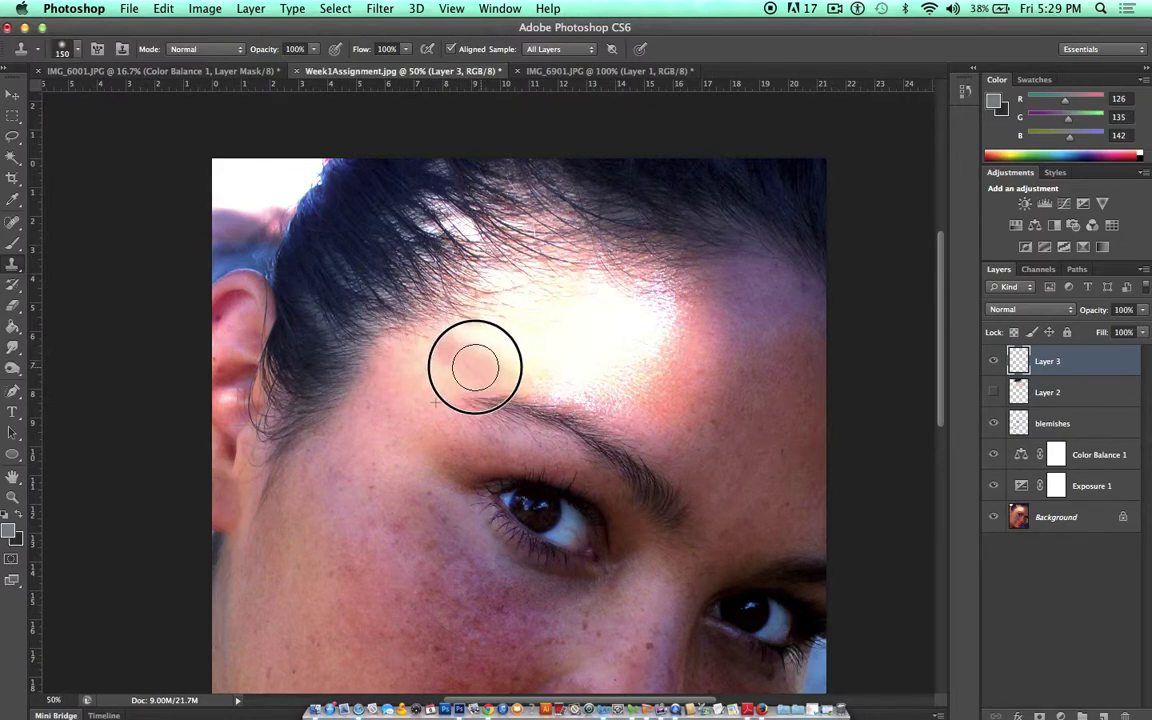
key("bracketleft")
key("bracketleft")
key("bracketleft")
mouse_move(463, 352)
left_mouse_down()
mouse_move(399, 356)
mouse_move(406, 337)
left_mouse_up()
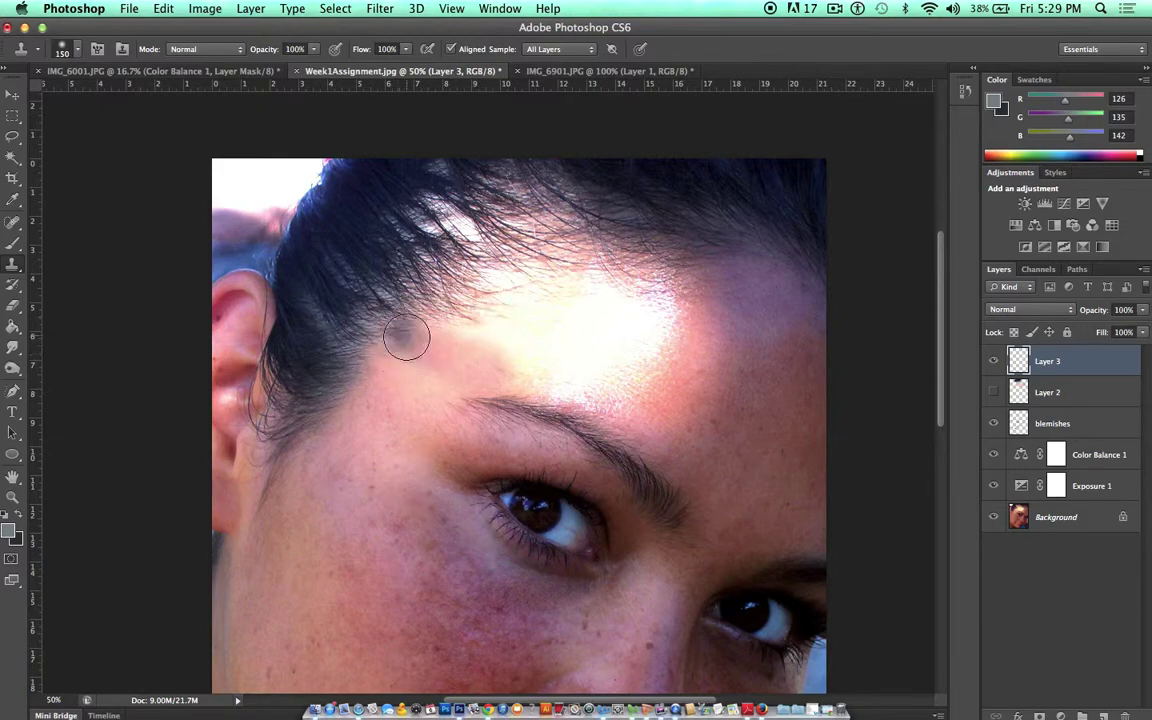
Step: Try single clone dabs on the bright highlight above the eyebrow and at the temple hairline, undoing each one
key("super+z")
left_click(528, 368)
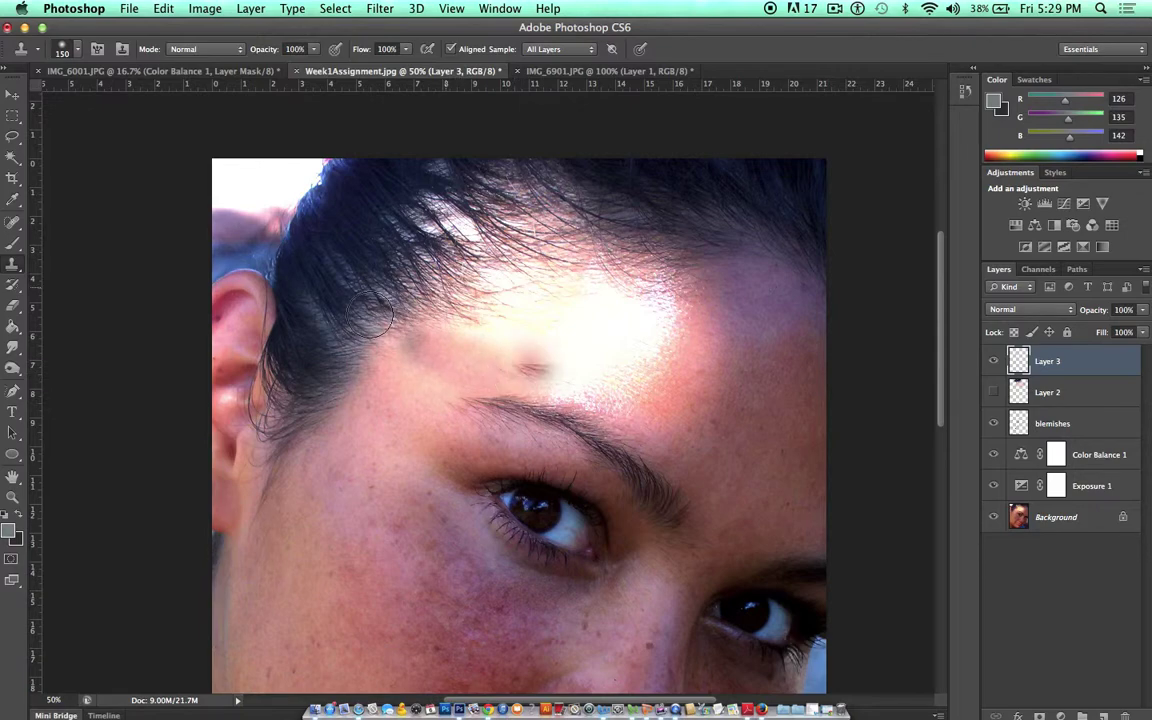
key("super+z")
left_click(378, 340)
key("super+z")
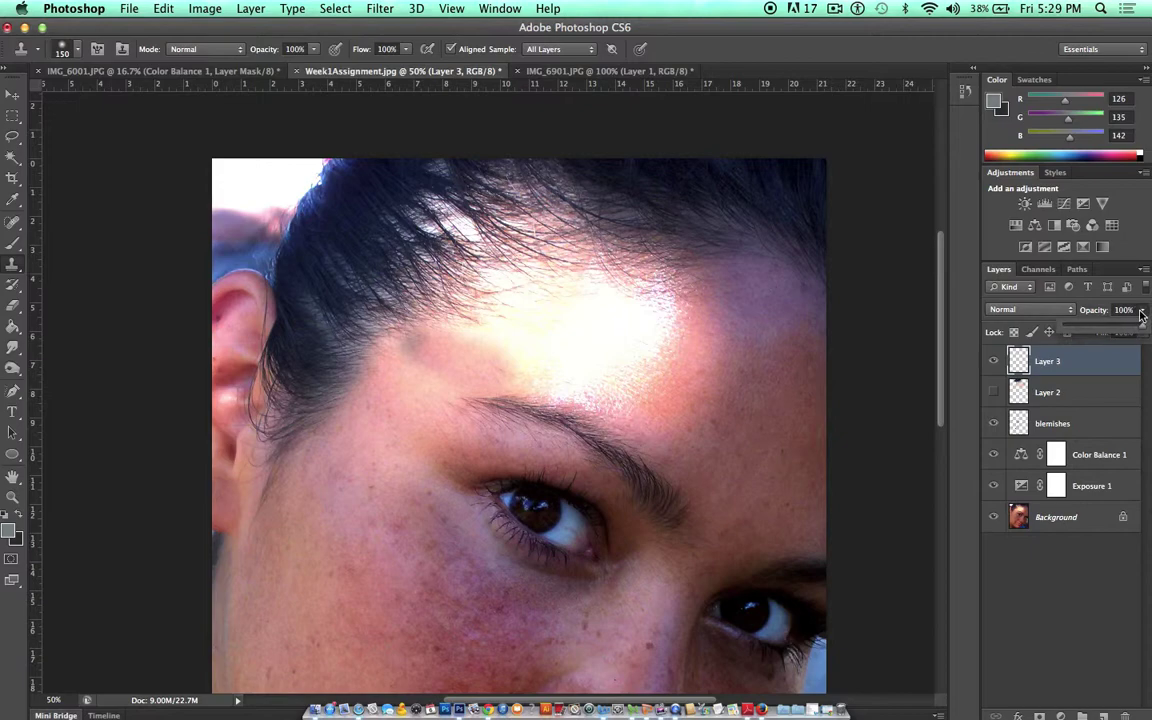
Step: Lower the opacity of Layer 3 to 70%
left_click(1142, 309)
left_click_drag(1140, 330, 1125, 330)
left_click(1127, 330)
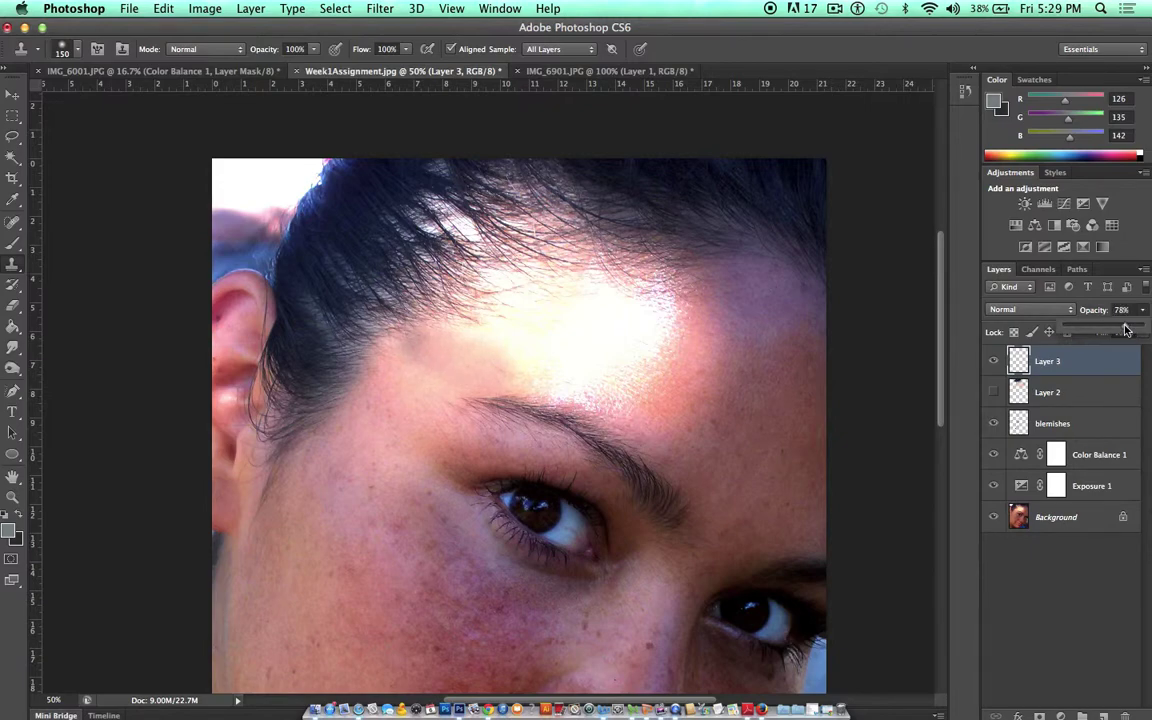
left_click_drag(1125, 330, 1118, 330)
left_click(411, 343)
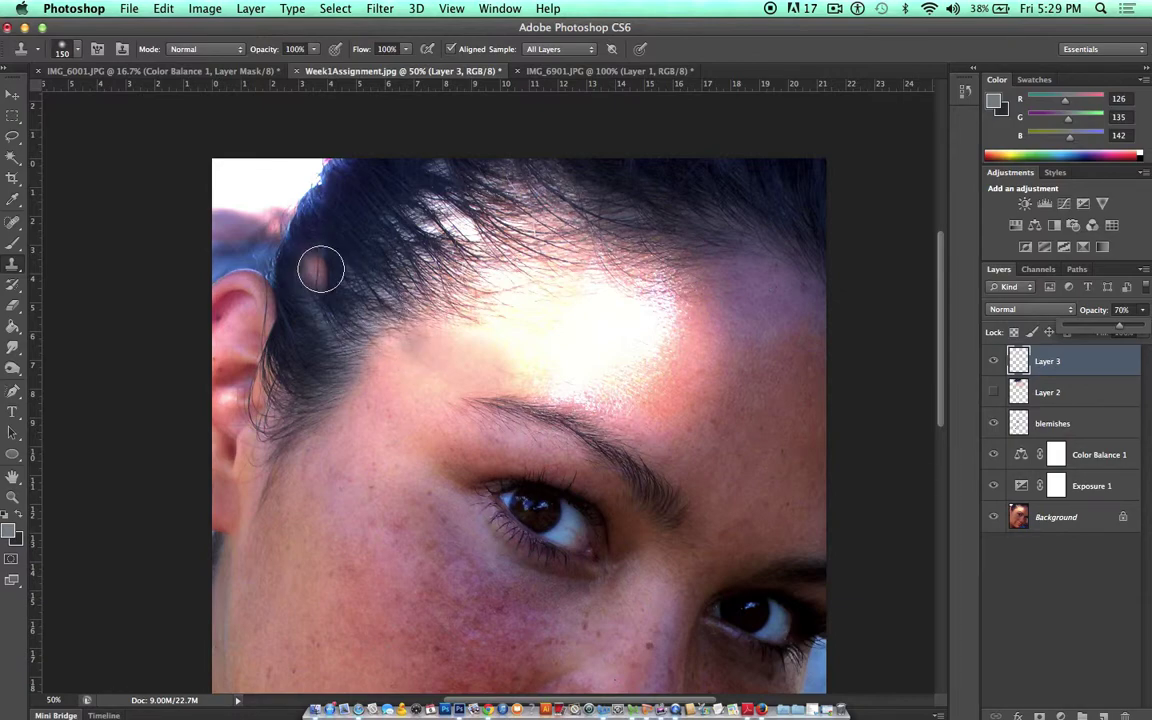
Step: Try cloning hair sampled near the upper edge of the head over the temple hairline, undoing the stray dabs
left_click(326, 208, "alt")
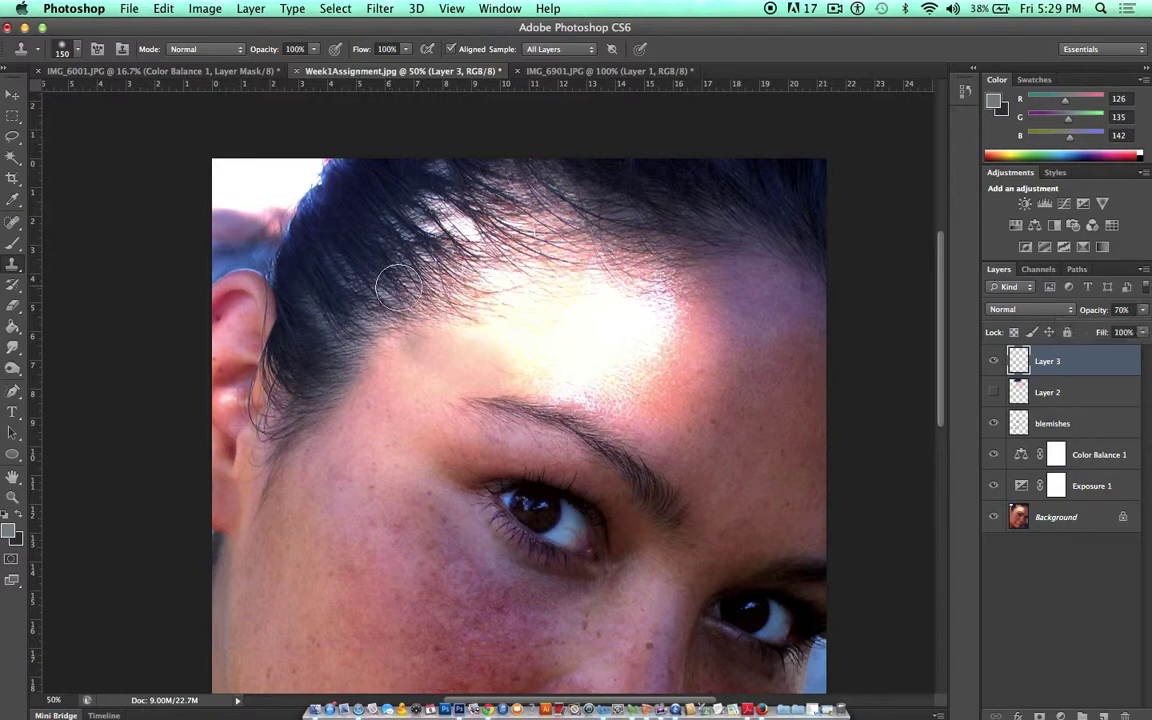
left_click(405, 309)
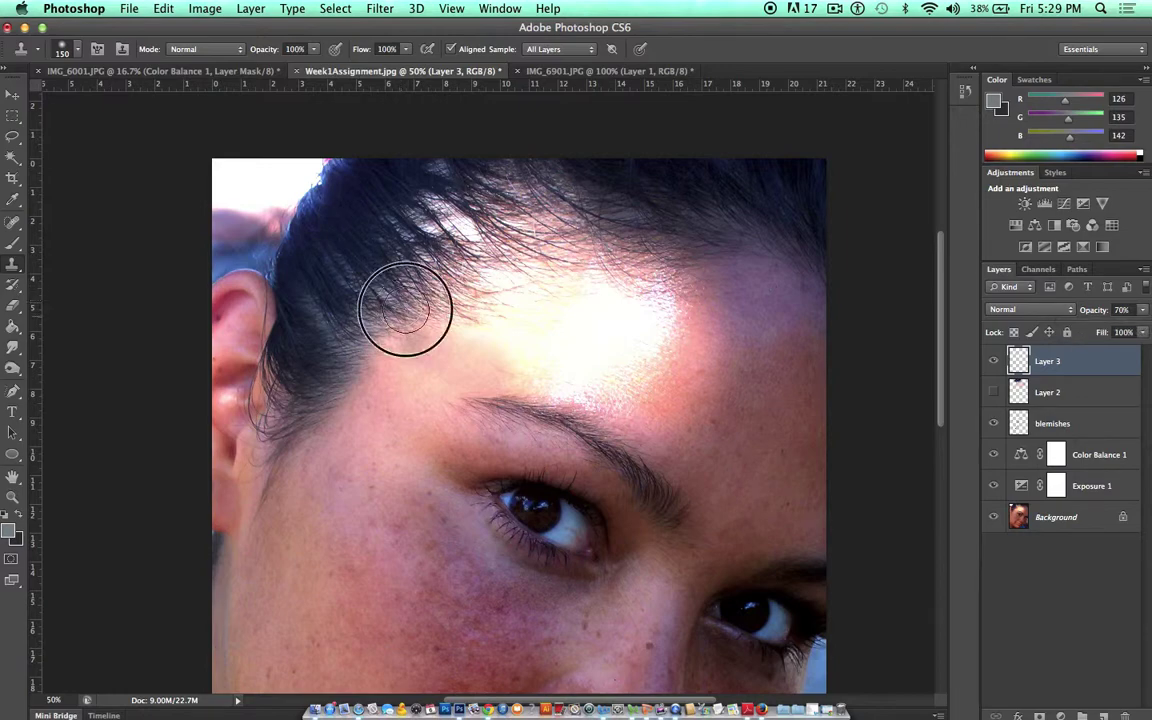
mouse_move(405, 309)
left_mouse_down()
mouse_move(399, 289)
mouse_move(339, 241)
left_mouse_up()
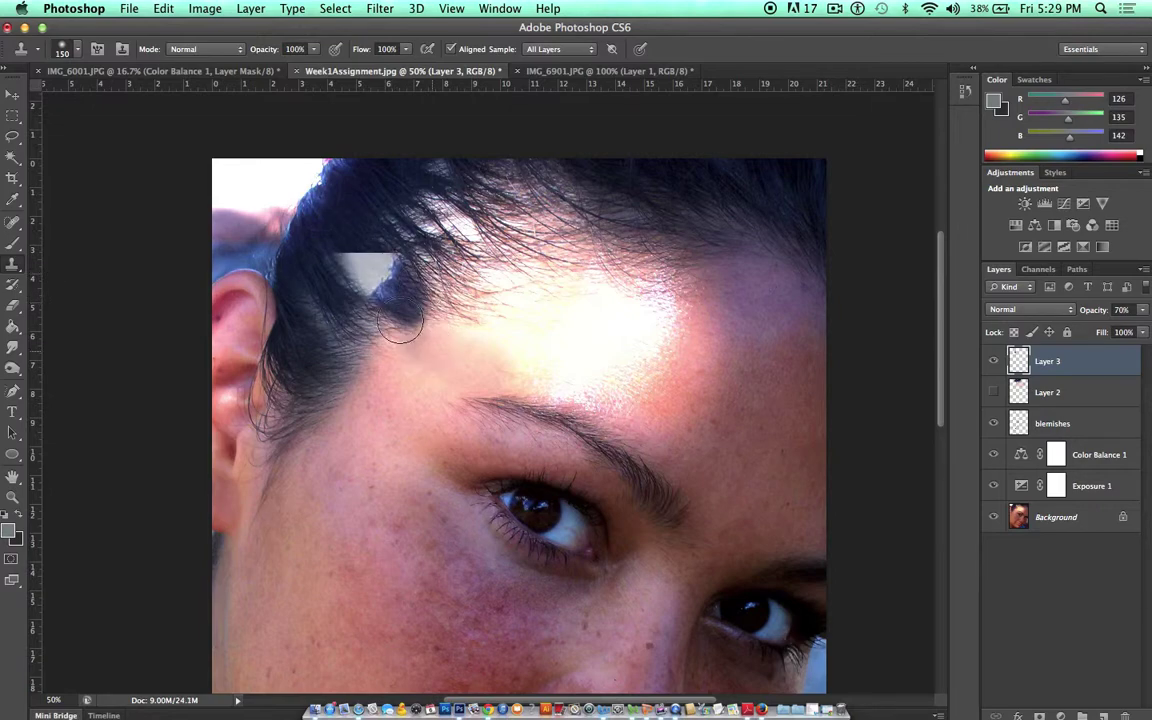
left_click(432, 352)
key("super+alt+z")
left_click(360, 266)
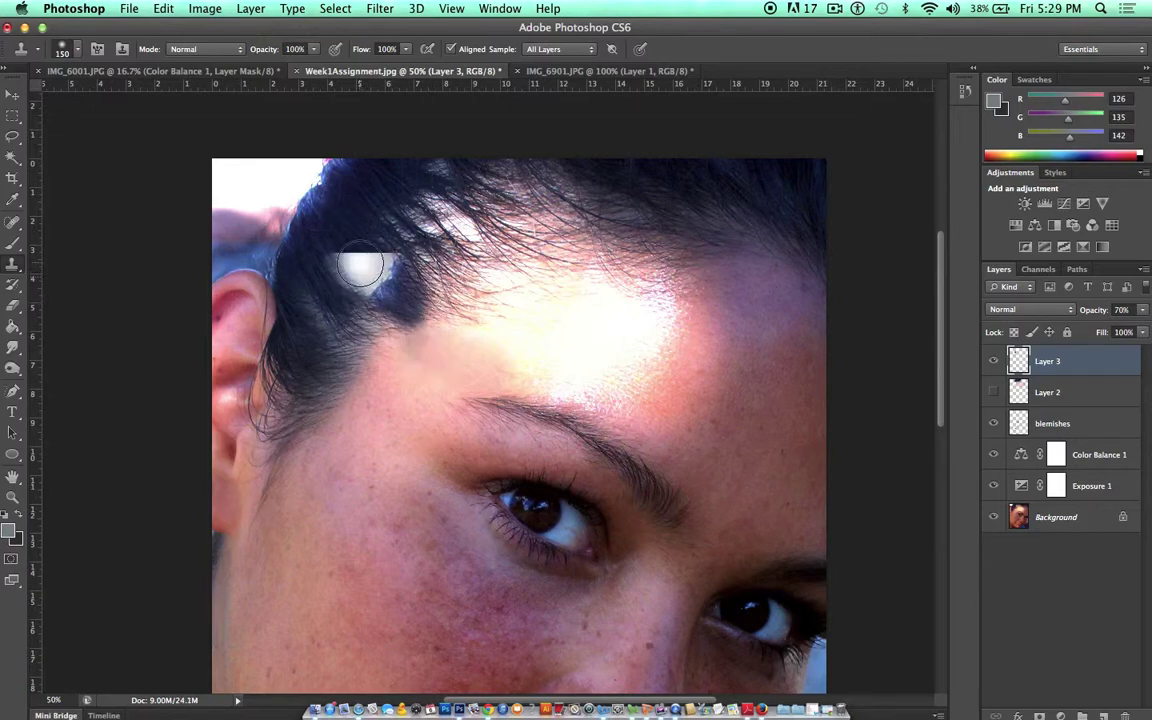
key("super+alt+z")
left_click(400, 305)
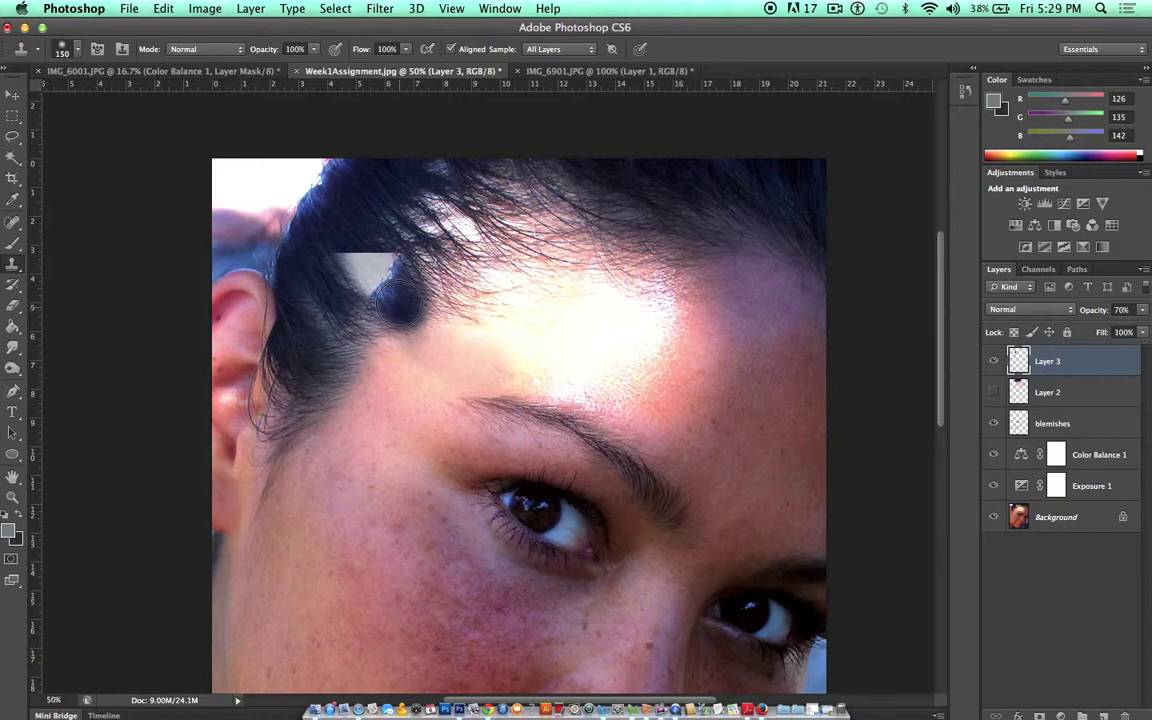
key("super+alt+z")
Step: Erase the misplaced cloned background and hair patches along the temple hairline on Layer 3 with the Eraser
key("e")
mouse_move(339, 257)
left_mouse_down()
mouse_move(354, 249)
mouse_move(354, 287)
mouse_move(368, 291)
mouse_move(397, 267)
mouse_move(384, 297)
left_mouse_up()
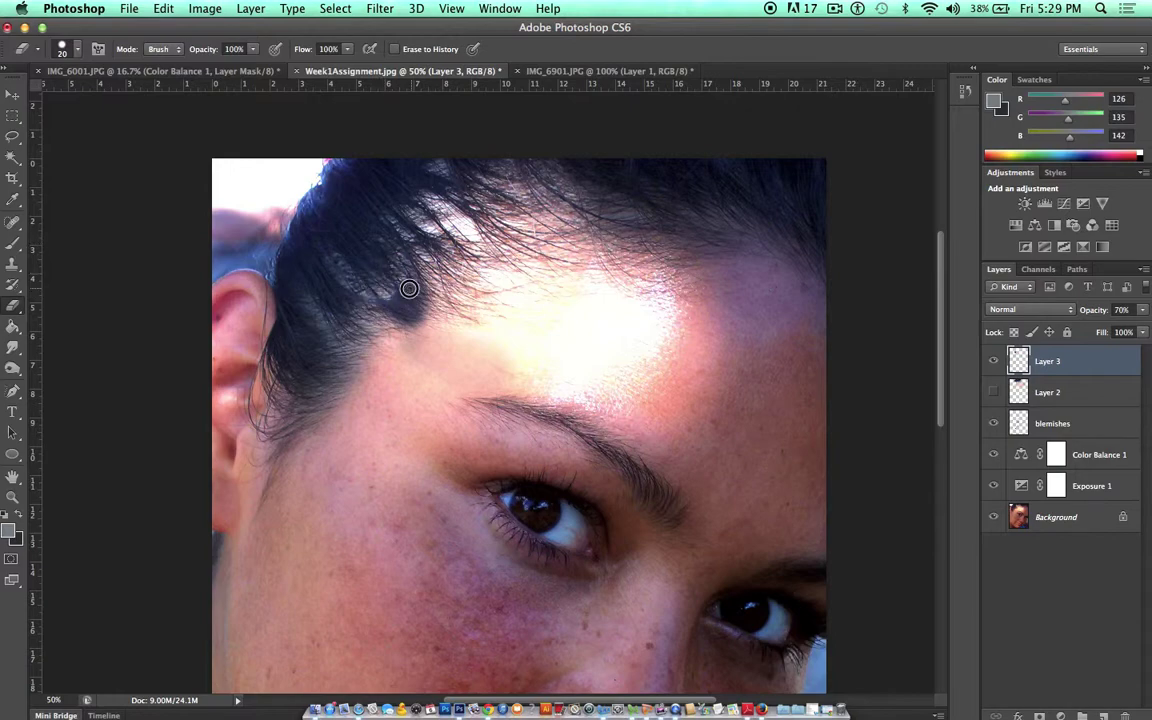
mouse_move(385, 301)
left_mouse_down()
mouse_move(412, 292)
mouse_move(393, 303)
mouse_move(417, 296)
mouse_move(415, 313)
mouse_move(389, 313)
mouse_move(427, 311)
mouse_move(394, 341)
left_mouse_up()
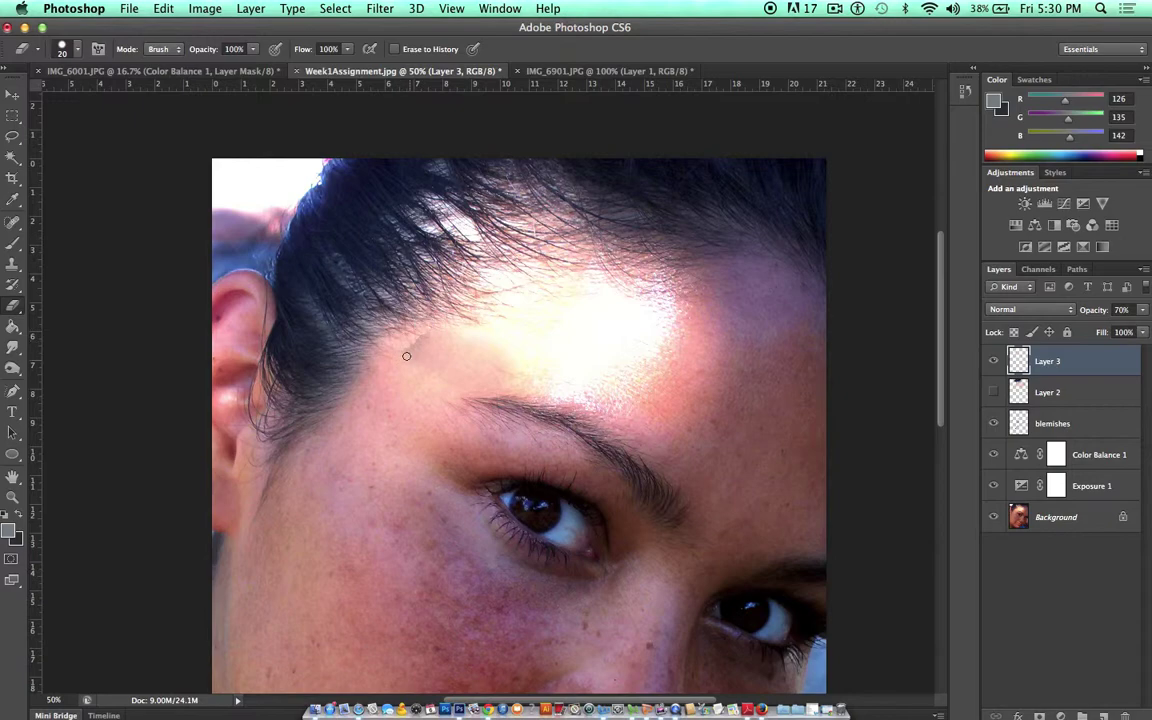
Step: Soften the remaining dark clone smudge beside the temple hairline with the Eraser at 40% opacity
key("4")
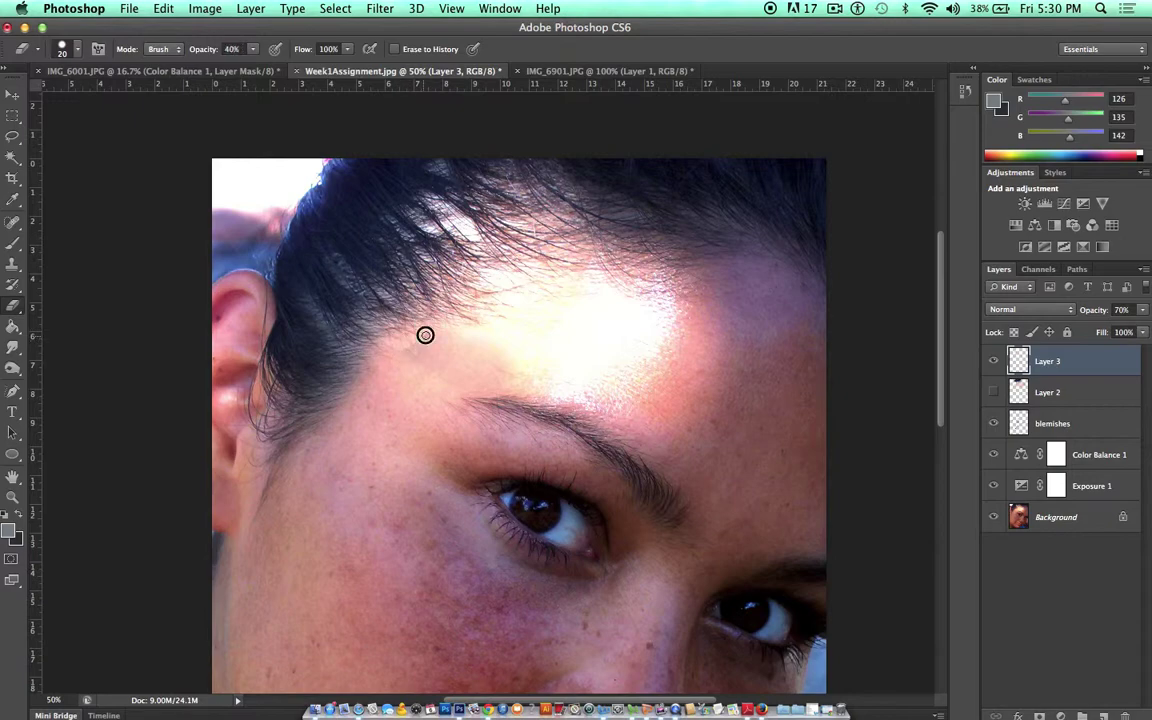